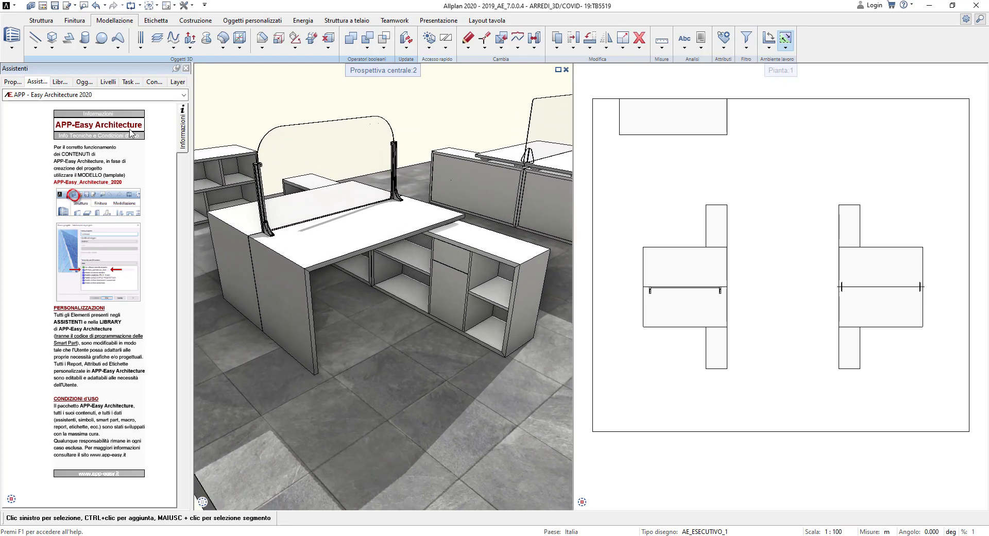
Step: Browse the Standard App-Easy library to the 02_AE_Simbologia_3D folder to view its furniture categories
left_click(61, 81)
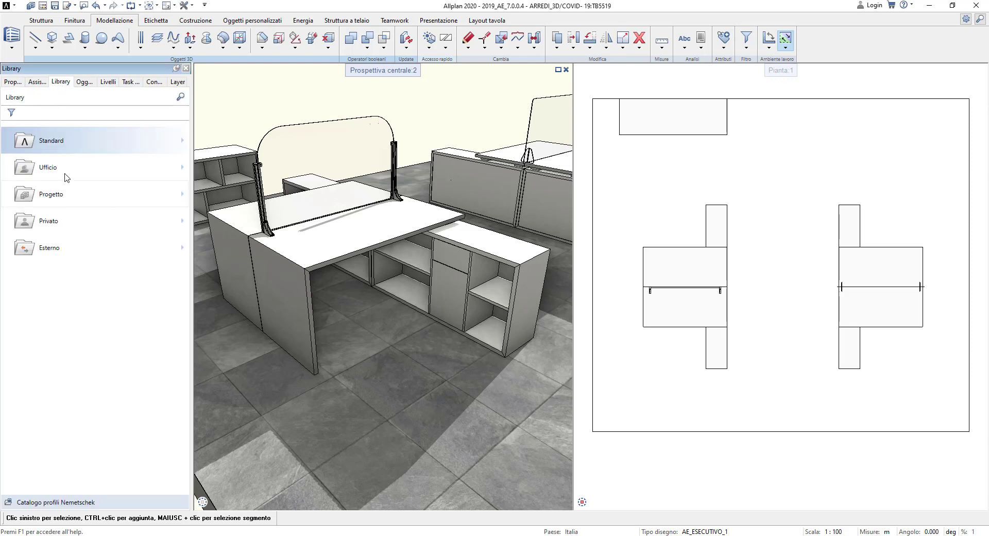
left_click(61, 146)
left_click(60, 170)
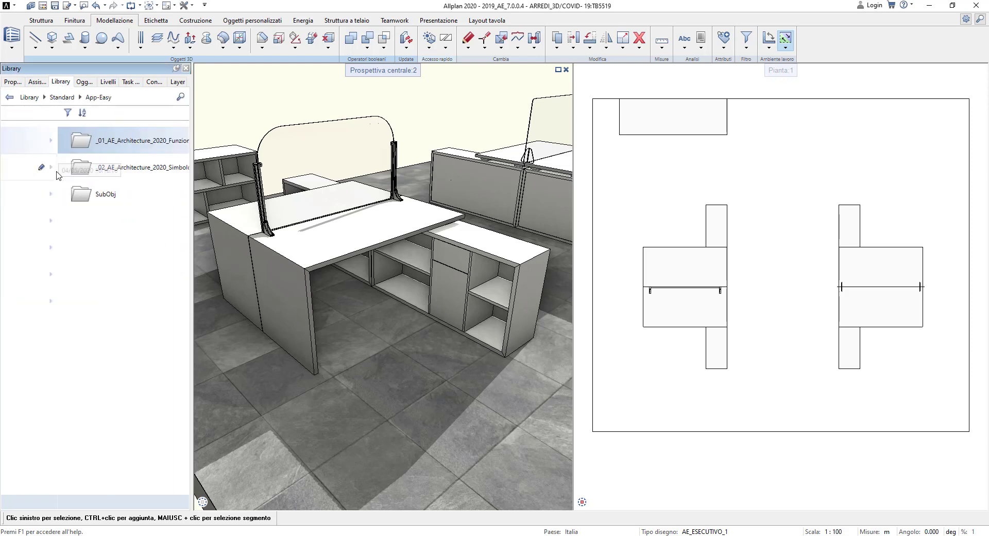
left_click(64, 177)
left_click(80, 172)
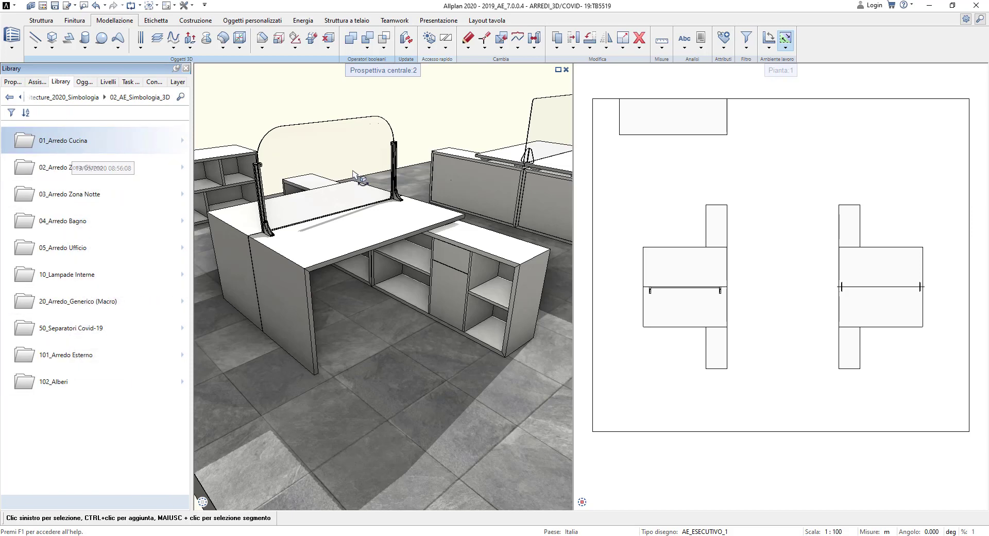
Step: Assign the AE_Legno wood surface AppE_Legno_003_1 to Aspetto 1, the desktop of the front desk, and update all identical SmartParts
double_click(380, 229)
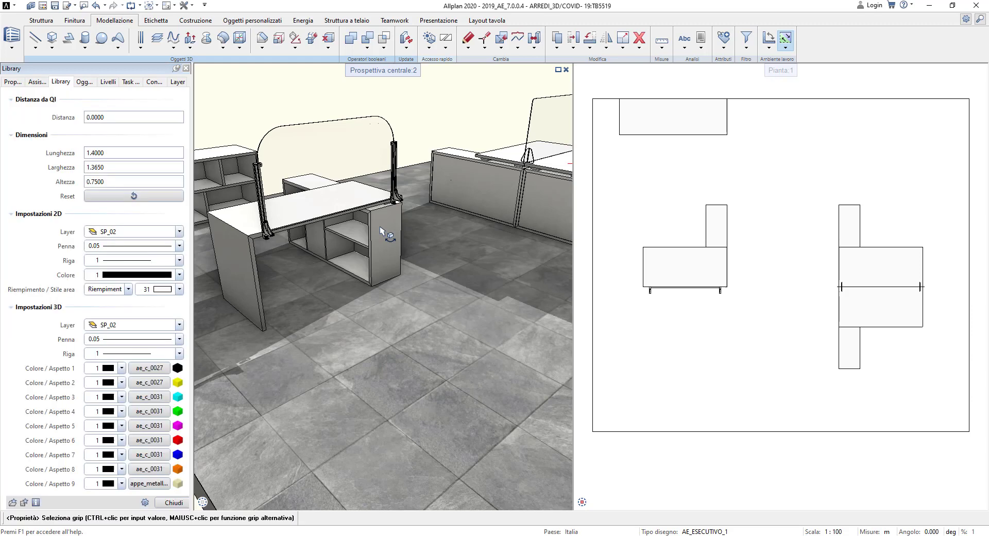
left_click(146, 368)
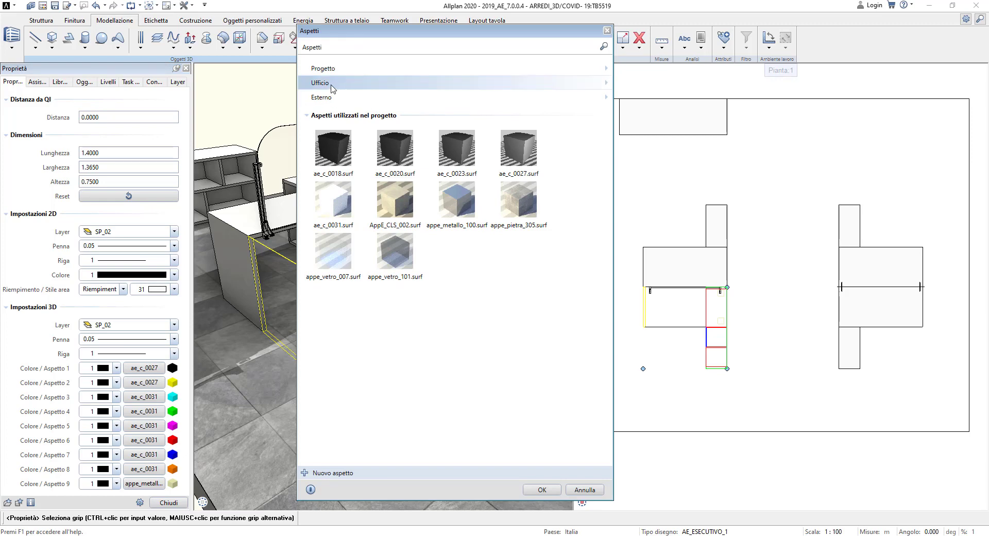
left_click(330, 83)
left_click(341, 130)
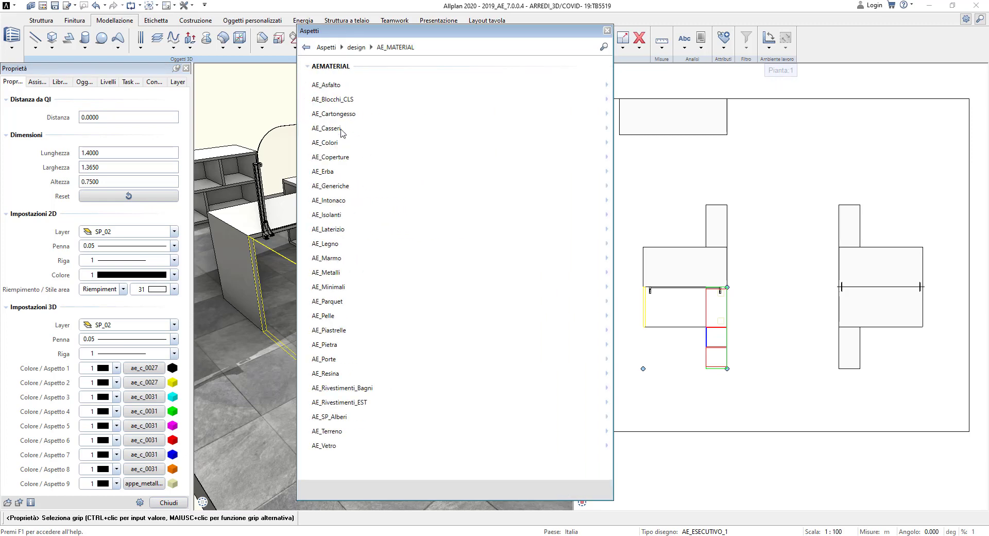
left_click(337, 243)
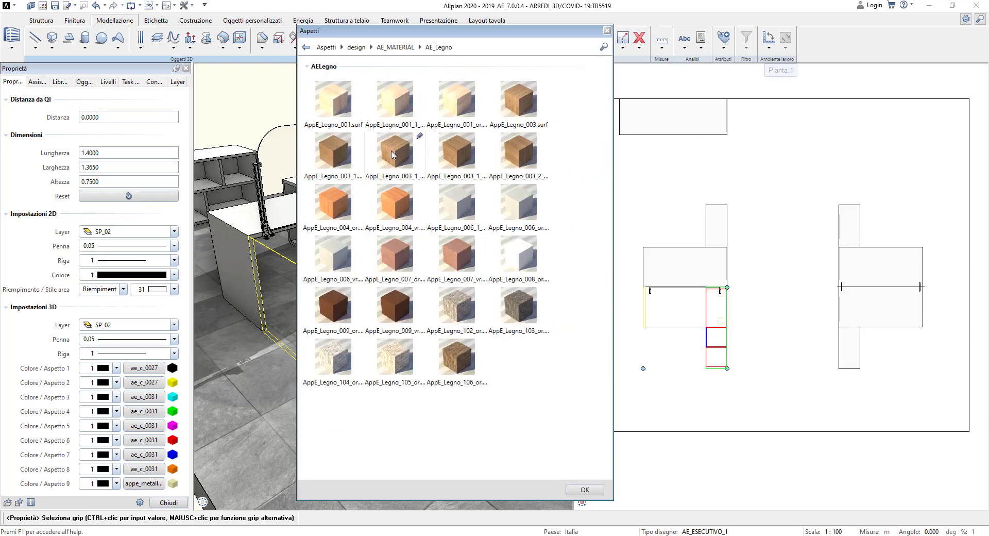
double_click(391, 154)
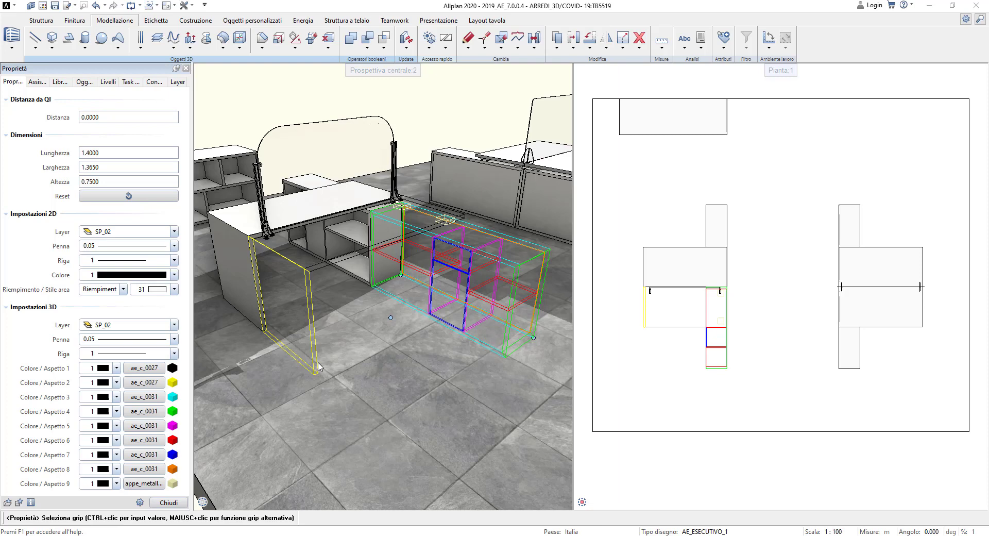
left_click(170, 502)
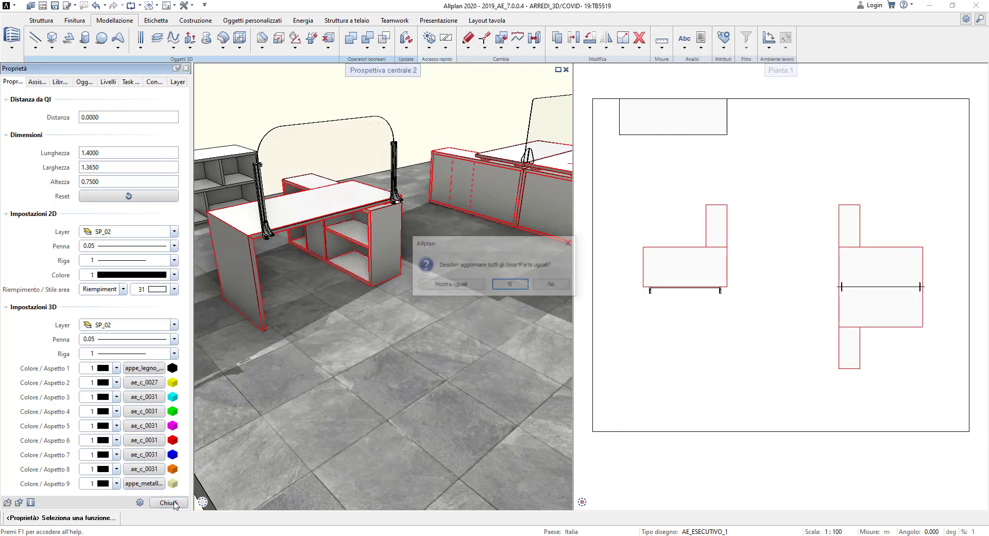
left_click(511, 285)
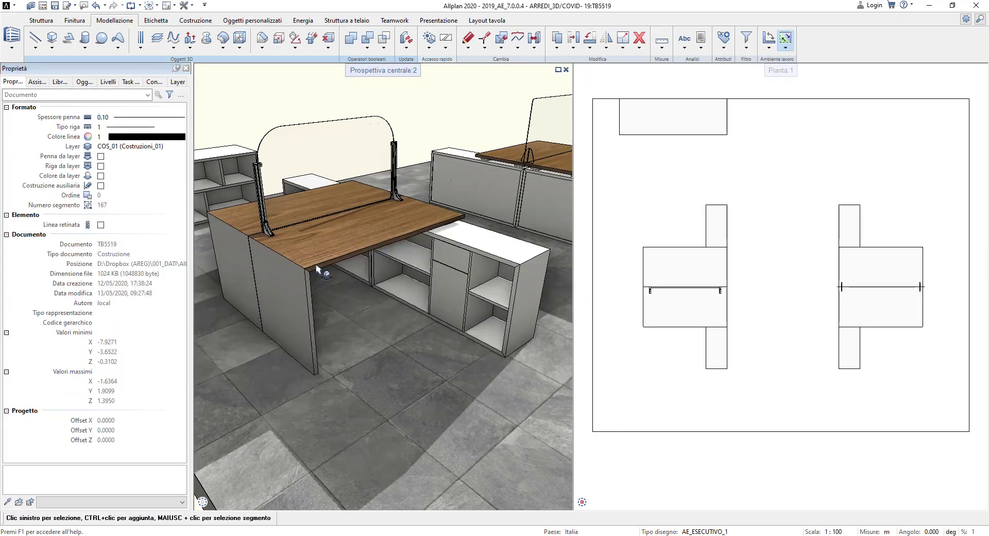
Step: Assign the AE_Legno wood surface AppE_Legno_003_2 to Aspetto 2, the desk's side panel, and update all identical SmartParts
scroll(500, 201, "down", 5)
scroll(484, 225, "up", 4)
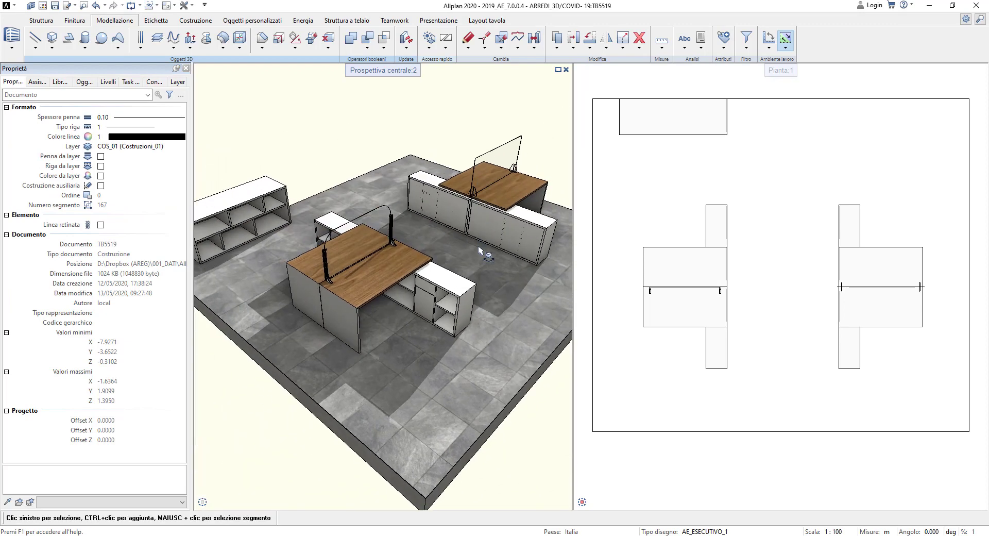
scroll(483, 224, "up", 1)
middle_click_drag(445, 245, 458, 229)
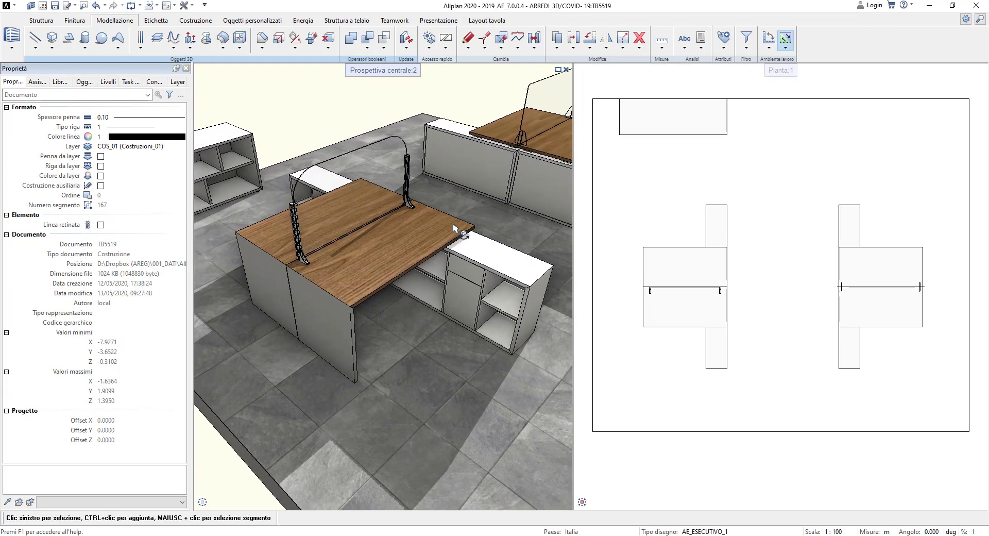
double_click(372, 278)
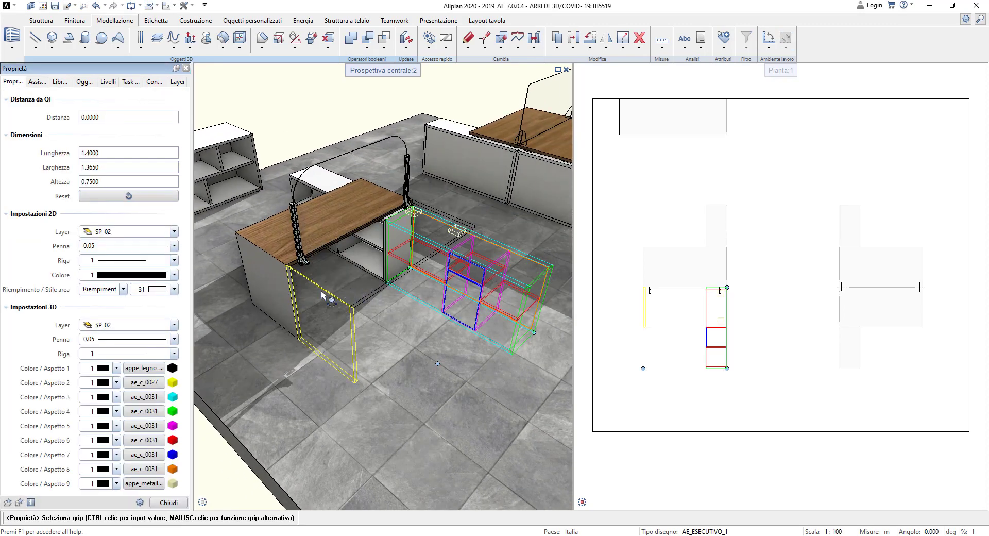
left_click(152, 386)
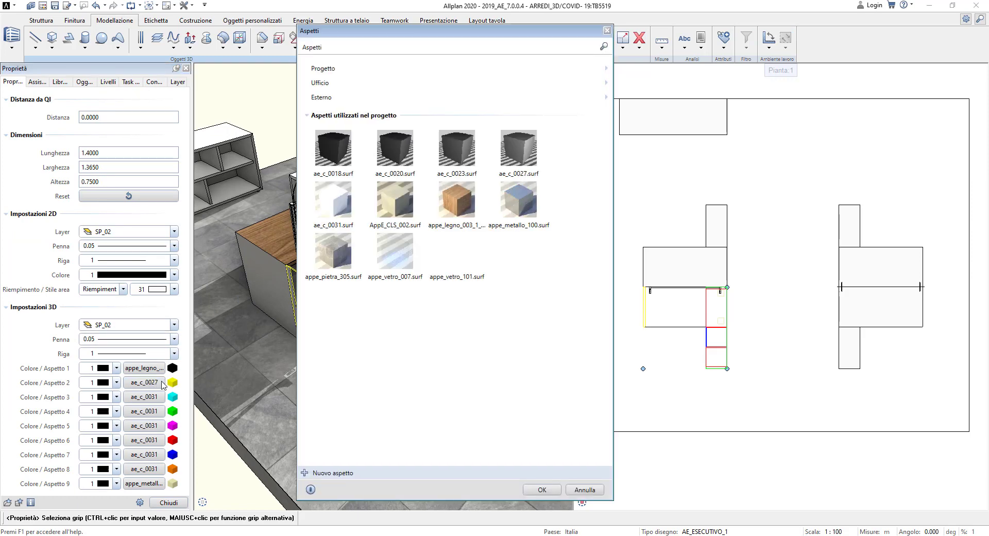
left_click(333, 83)
left_click(338, 129)
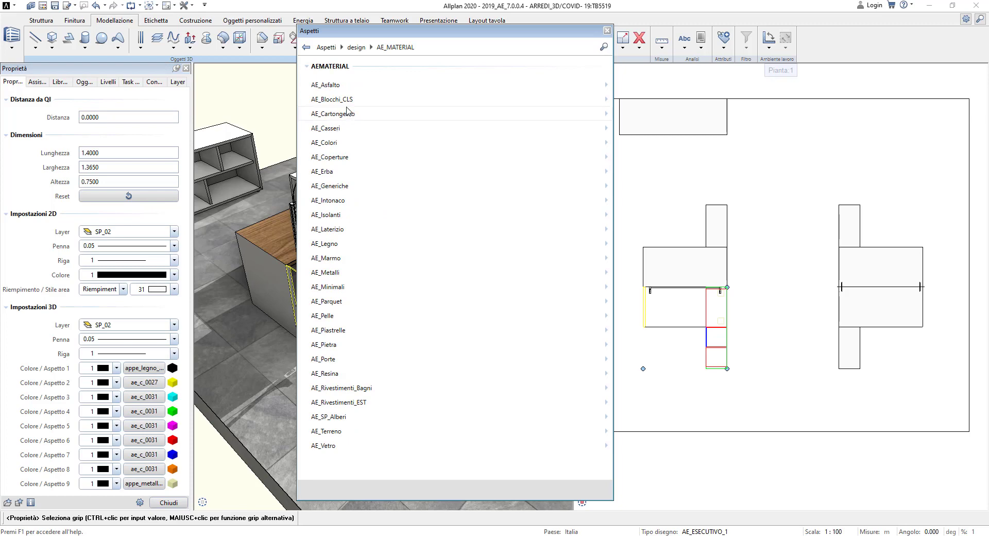
left_click(335, 244)
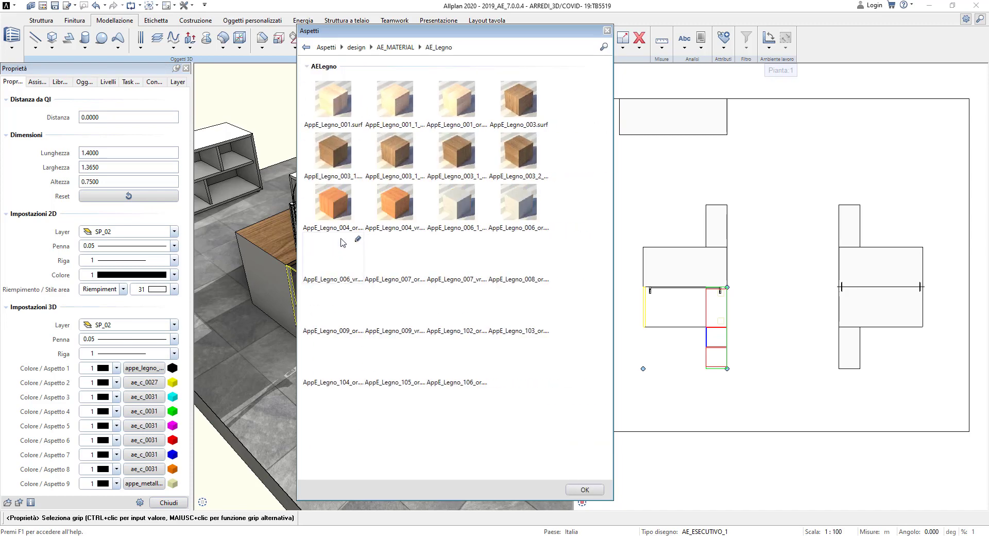
double_click(520, 148)
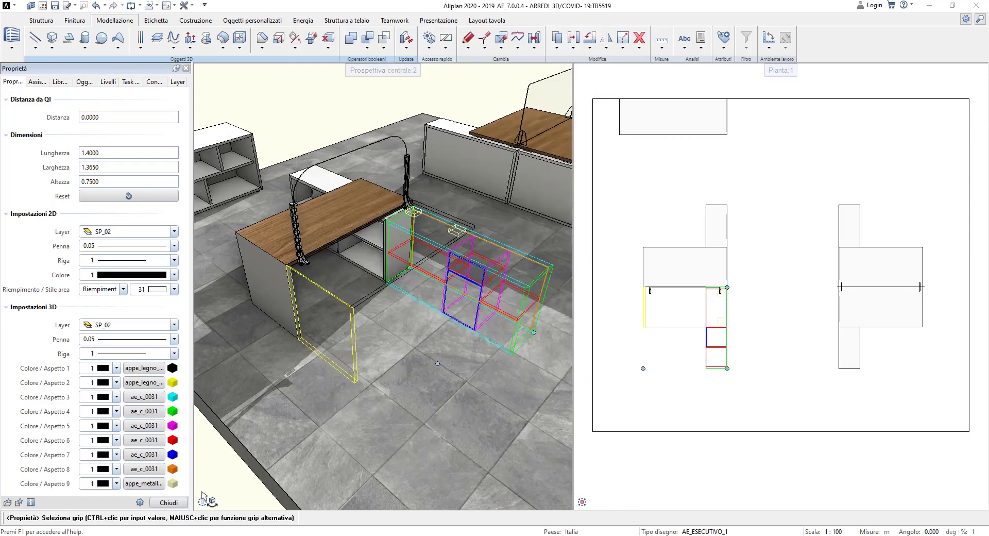
left_click(174, 503)
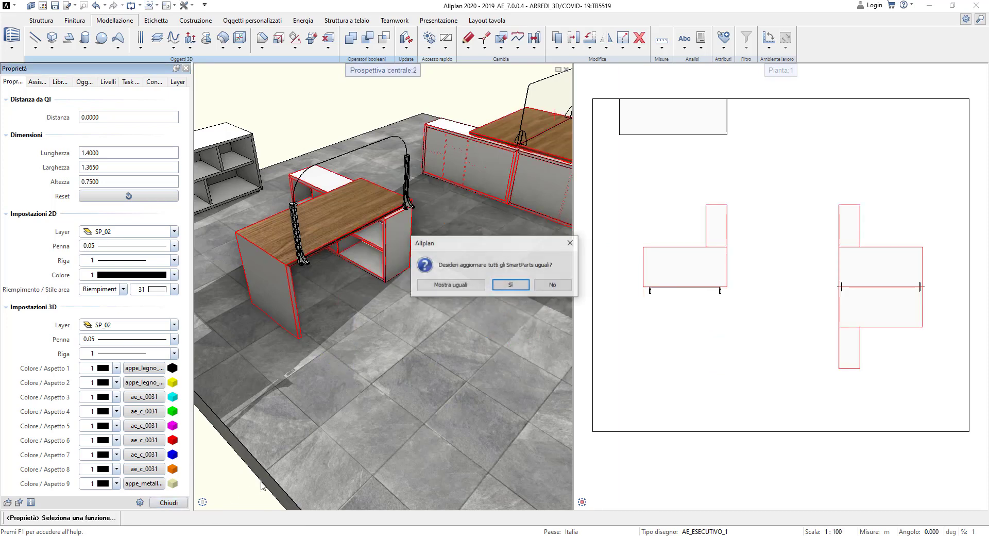
left_click(512, 285)
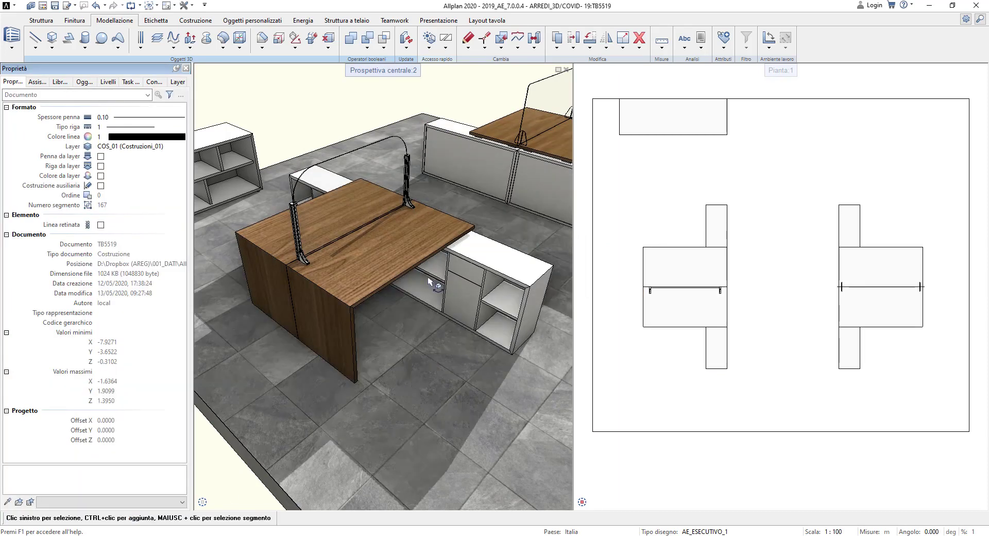
Step: Set Aspetto 6, the shelves of the front desk's cabinet, to the project's appe_legno_003_2 wood surface
middle_click_drag(482, 294, 455, 278)
right_click_drag(455, 279, 457, 280)
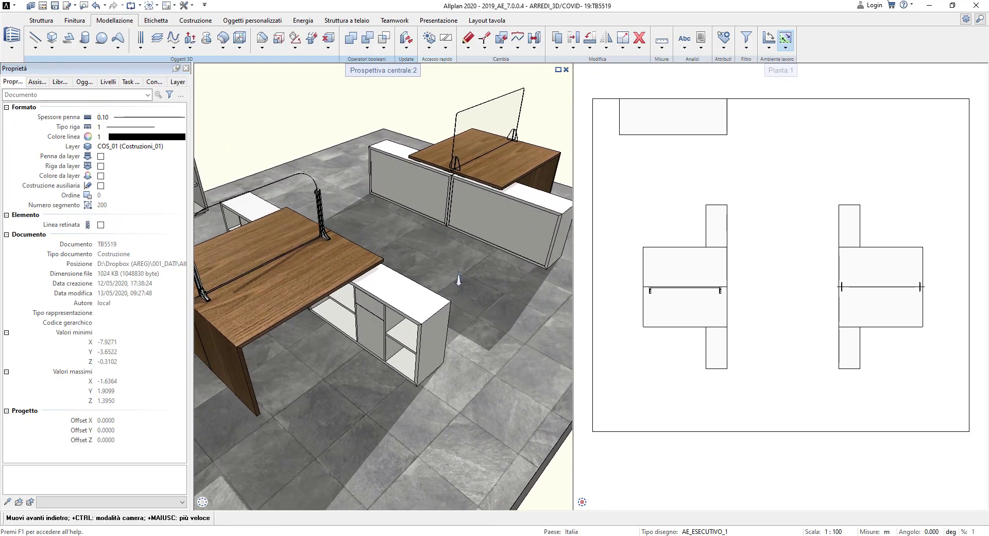
double_click(390, 299)
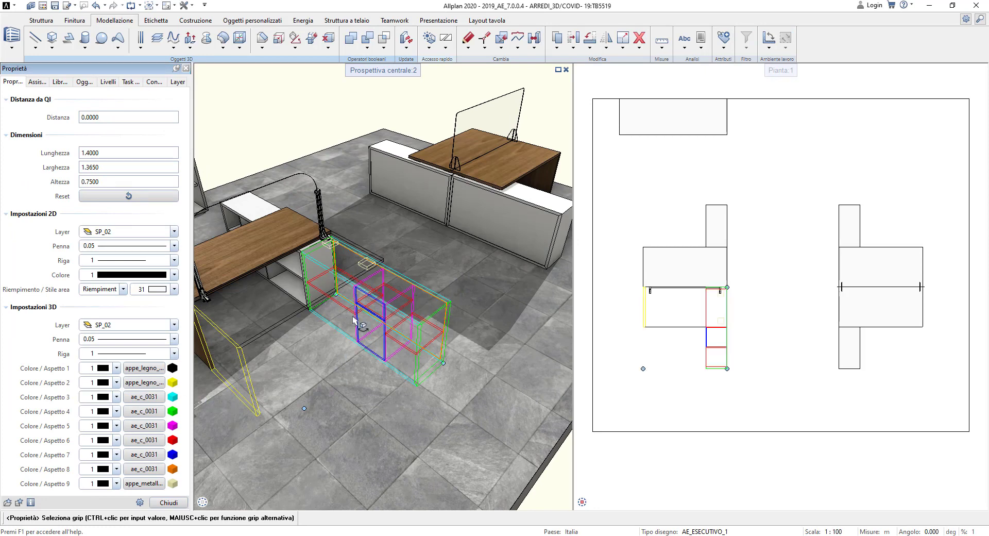
left_click(140, 440)
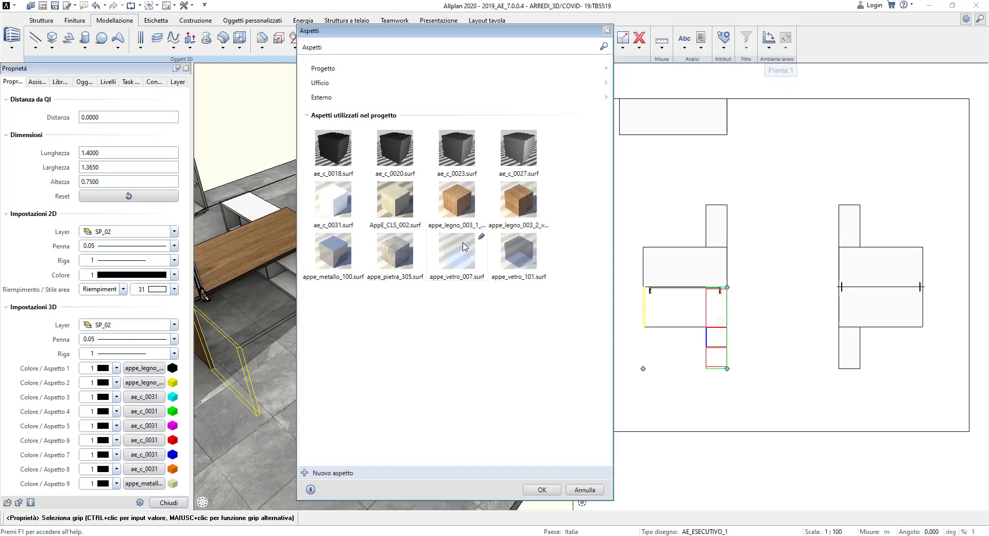
double_click(527, 207)
Step: Set Aspetto 7, the cabinet's drawer and door fronts, to ae_c_0020 and update all identical SmartParts
middle_click_drag(356, 294, 393, 308)
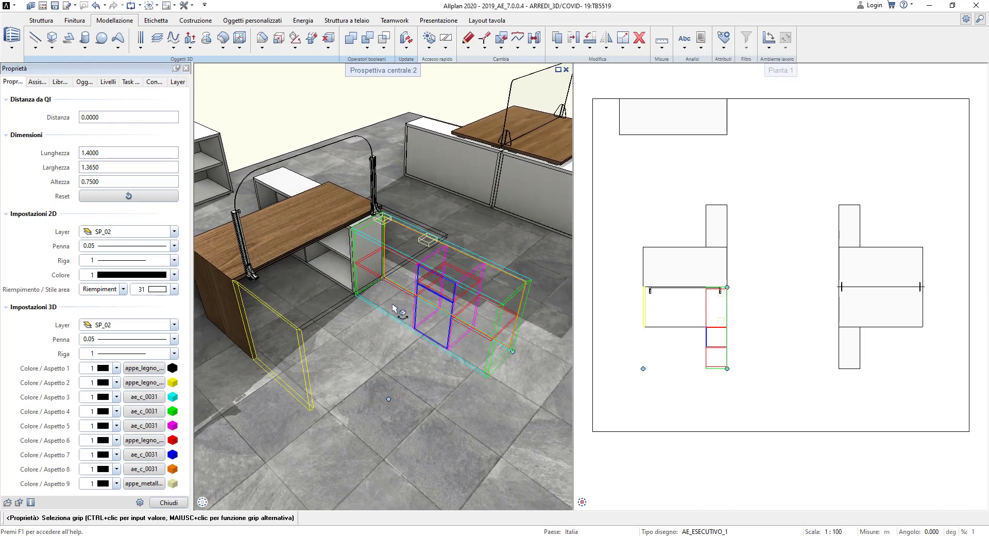
left_click(144, 454)
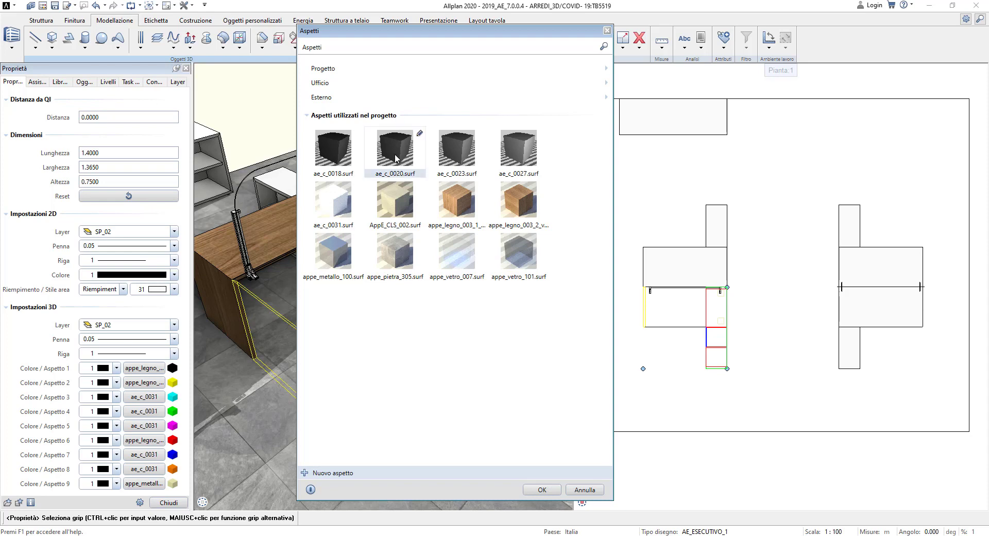
double_click(395, 154)
left_click(168, 503)
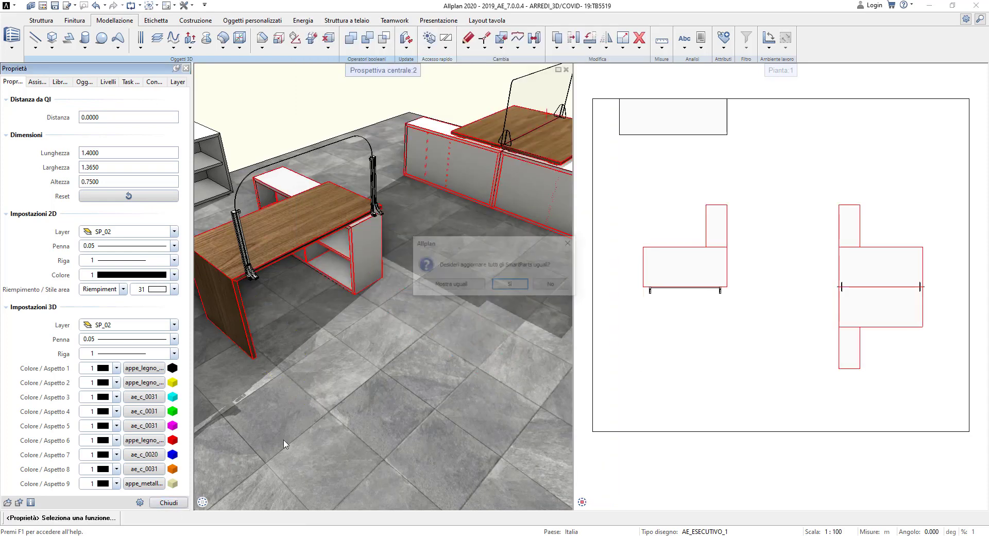
left_click(506, 284)
Step: Set Aspetto 8, the back panels of the desk cabinets, to ae_c_0020 and update all identical SmartParts
scroll(456, 240, "down", 3)
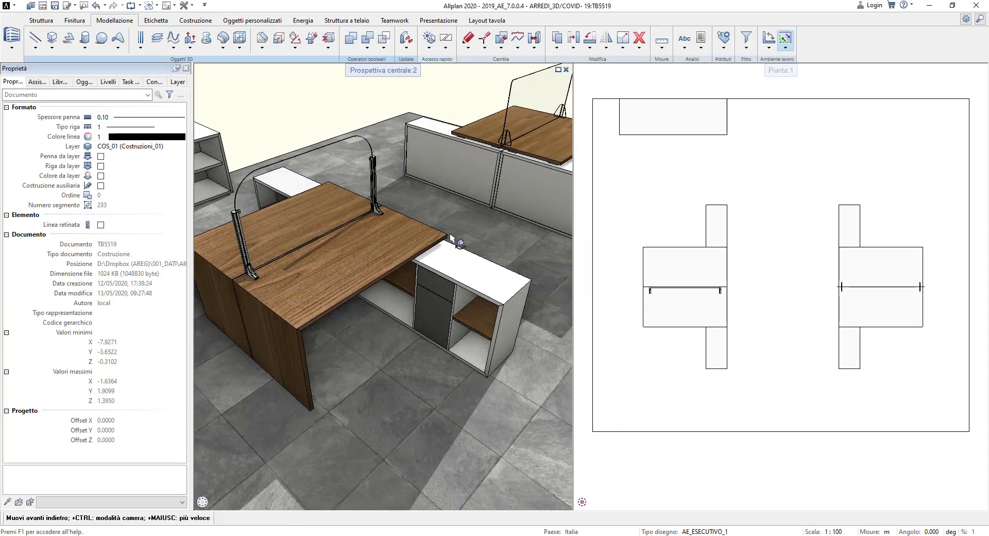
left_click_drag(499, 291, 397, 314)
scroll(400, 303, "up", 3)
middle_click_drag(408, 269, 447, 292)
left_click_drag(447, 292, 449, 293)
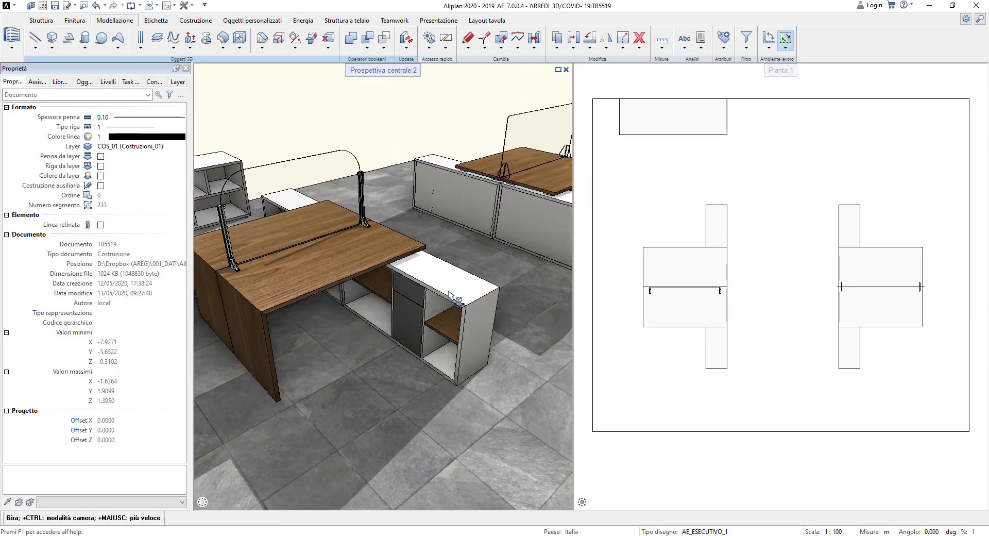
left_click(449, 295)
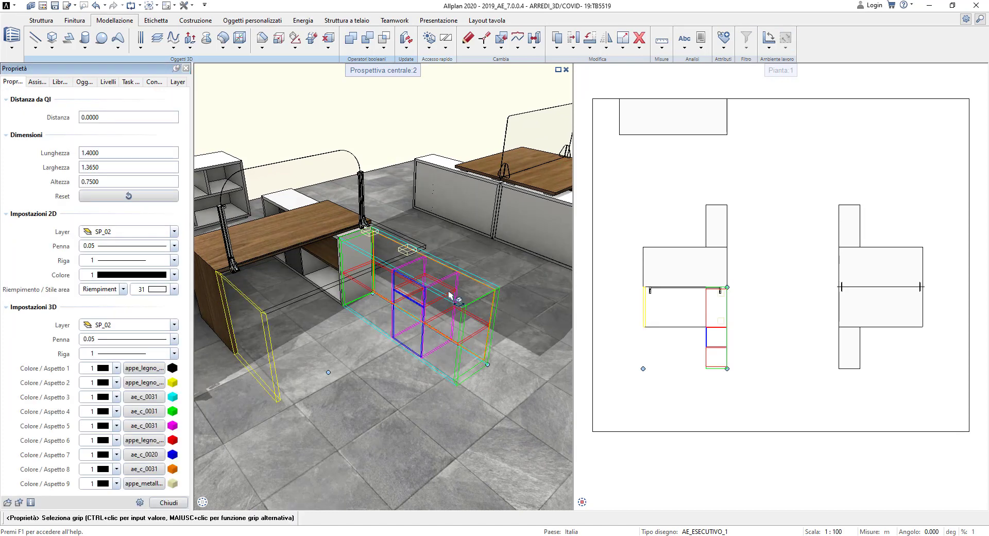
left_click(146, 469)
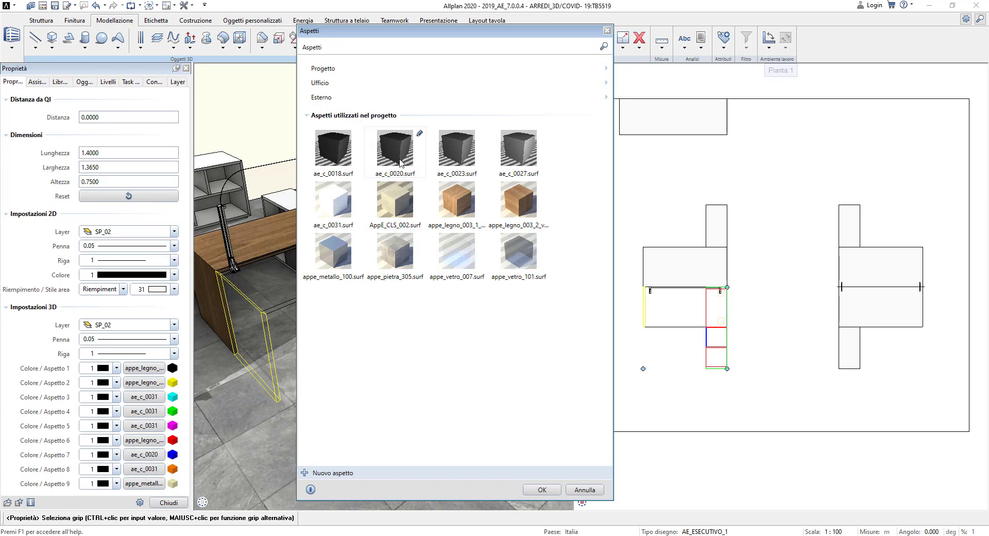
double_click(400, 162)
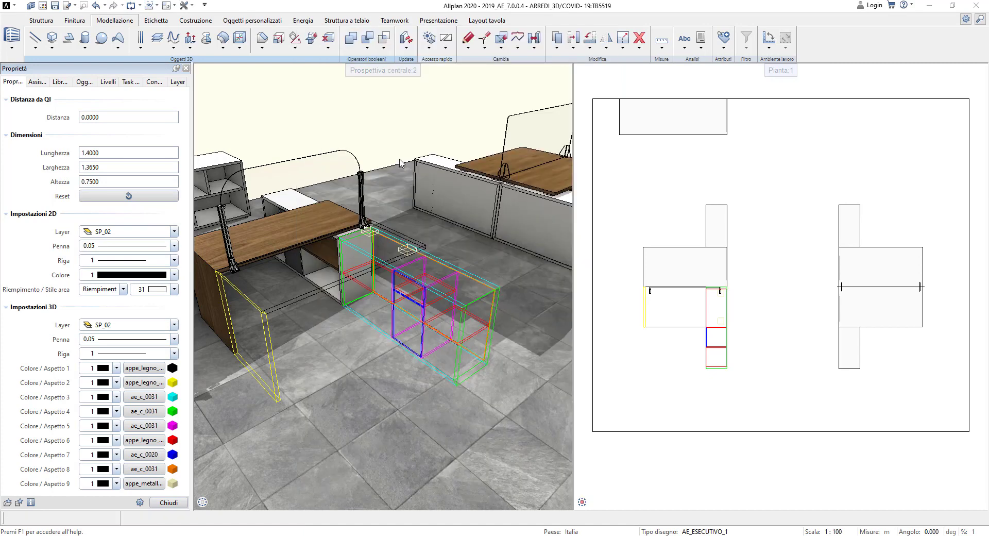
left_click(177, 504)
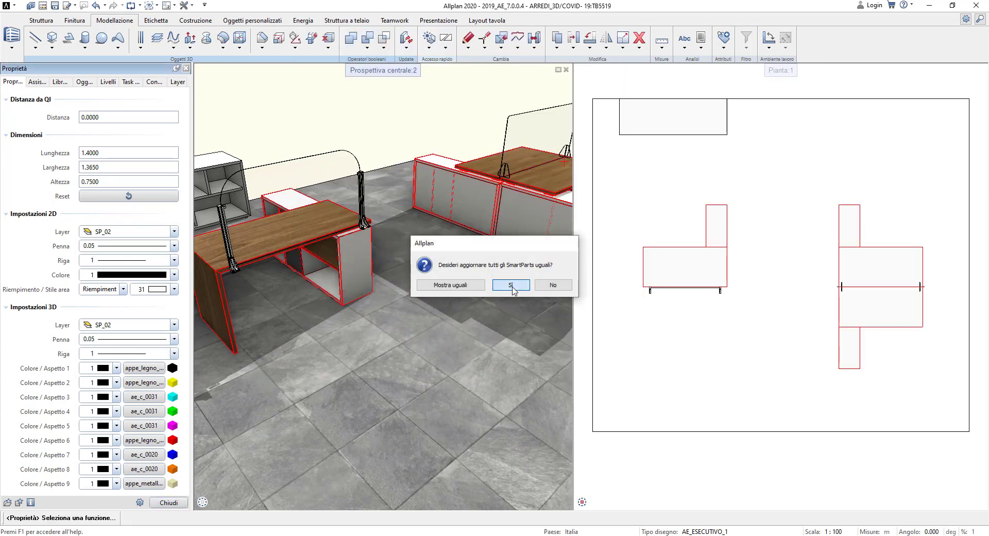
left_click(511, 286)
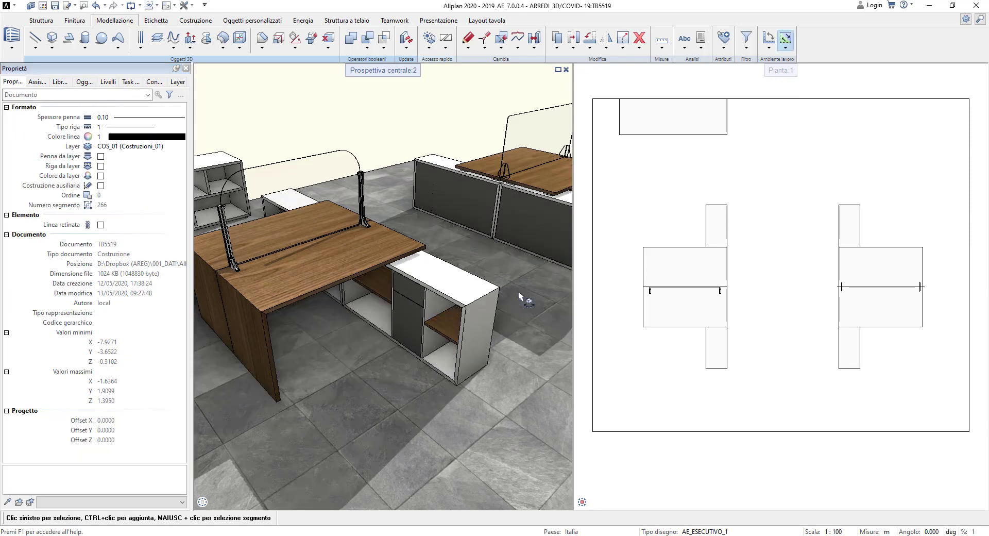
Step: Set Aspetto 1 of the separate low shelving unit at the floor's edge to the appe_legno_003_2 wood surface
middle_click_drag(291, 229, 462, 308)
scroll(378, 255, "up", 2)
left_click(363, 248)
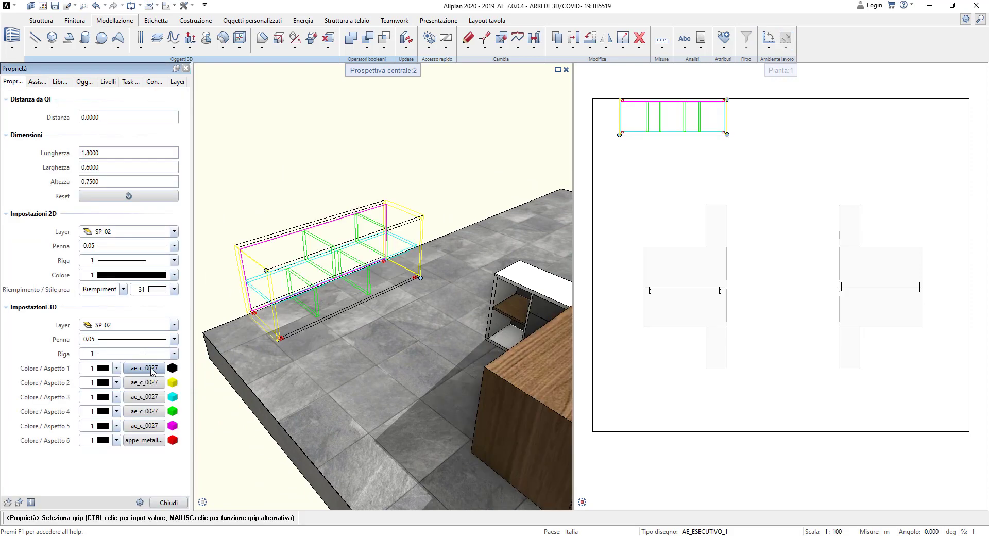
left_click(144, 368)
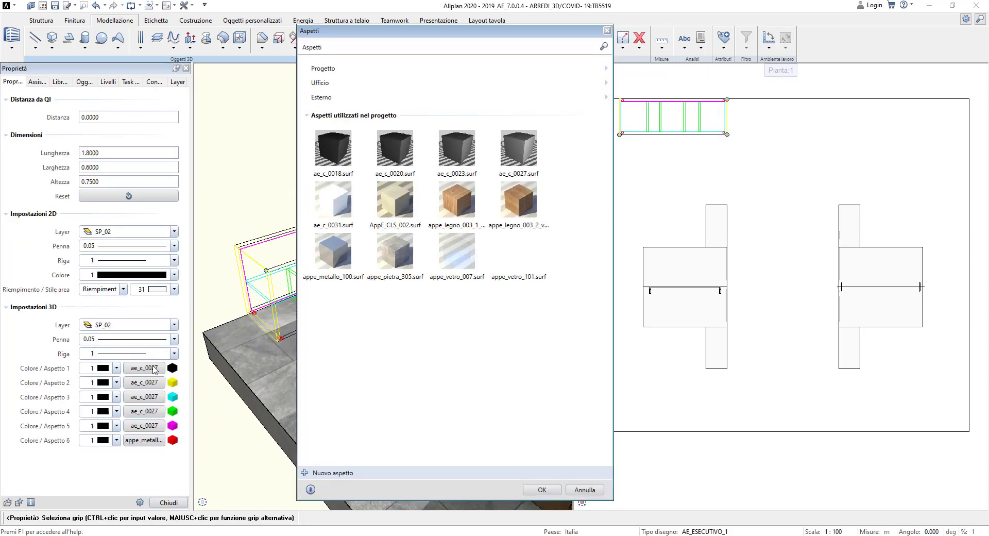
double_click(524, 203)
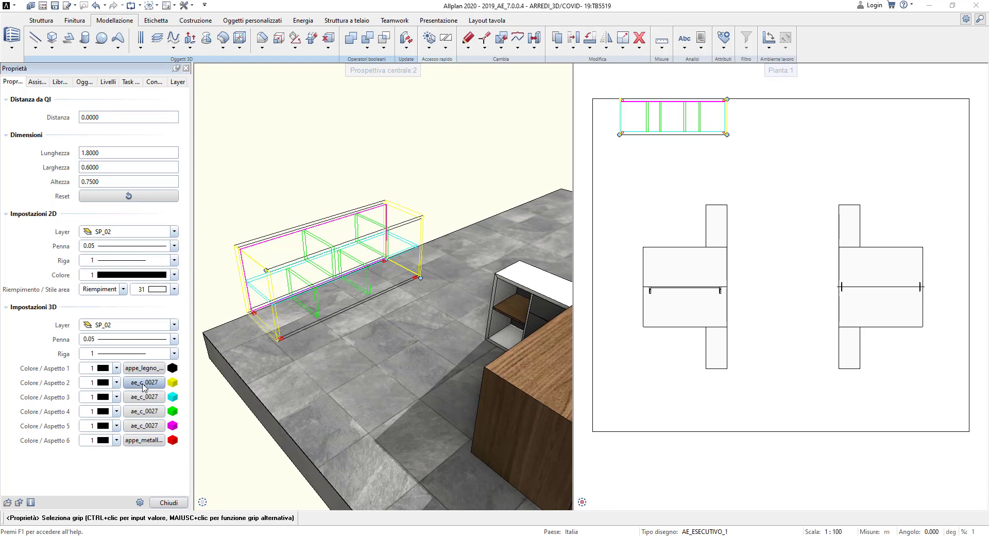
Step: Set the low shelving unit's side panels, Aspetto 2, to the appe_legno_003_2 wood surface and its vertical dividers, Aspetto 4, to appe_legno_003_1
left_click(143, 383)
double_click(523, 206)
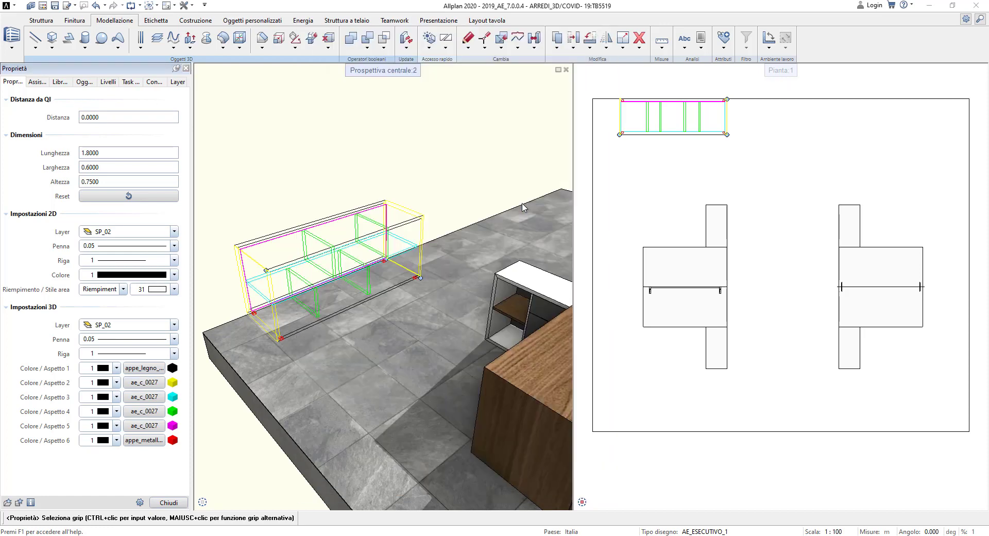
left_click(157, 412)
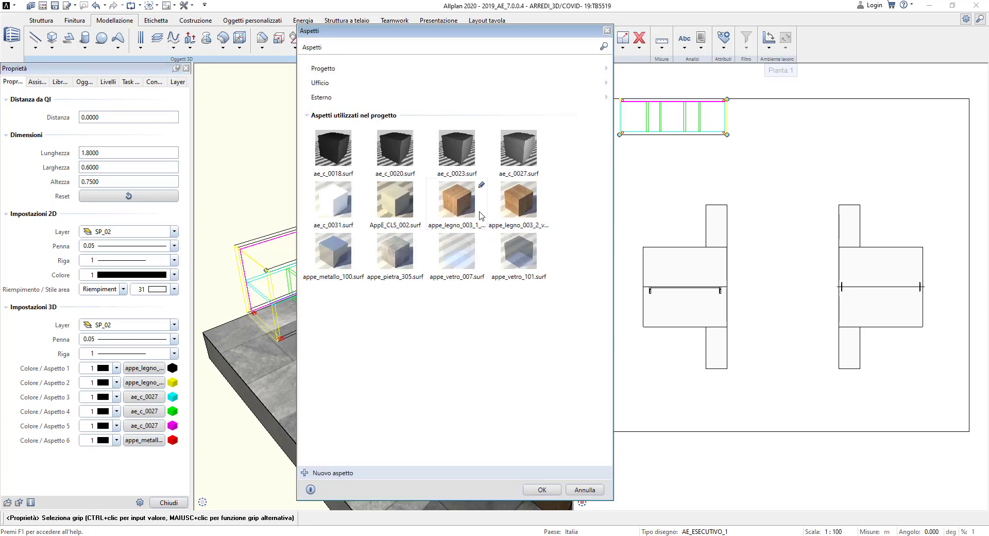
double_click(456, 201)
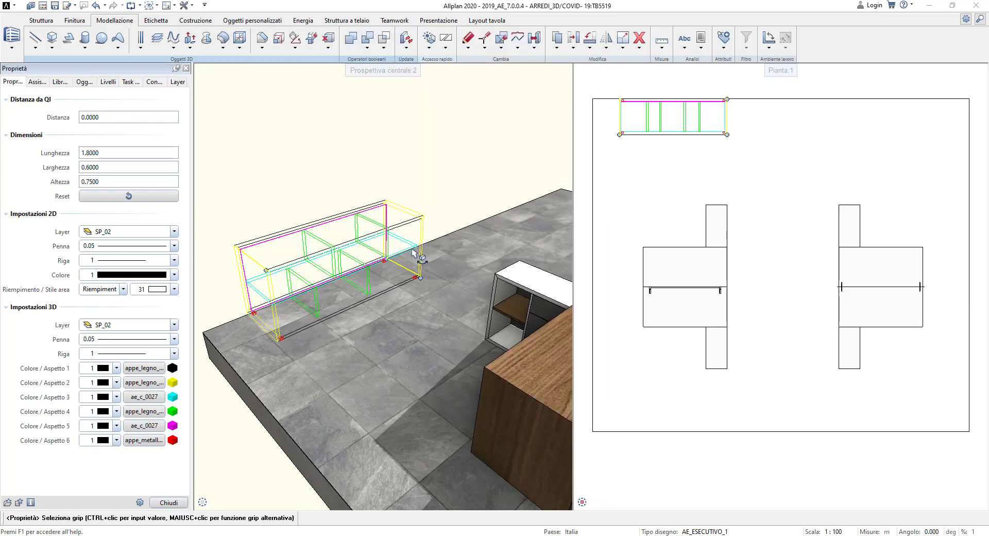
Step: Set Aspetto 5, the back panel of the low shelving unit, to ae_c_0020 and finish editing its properties
left_click(157, 425)
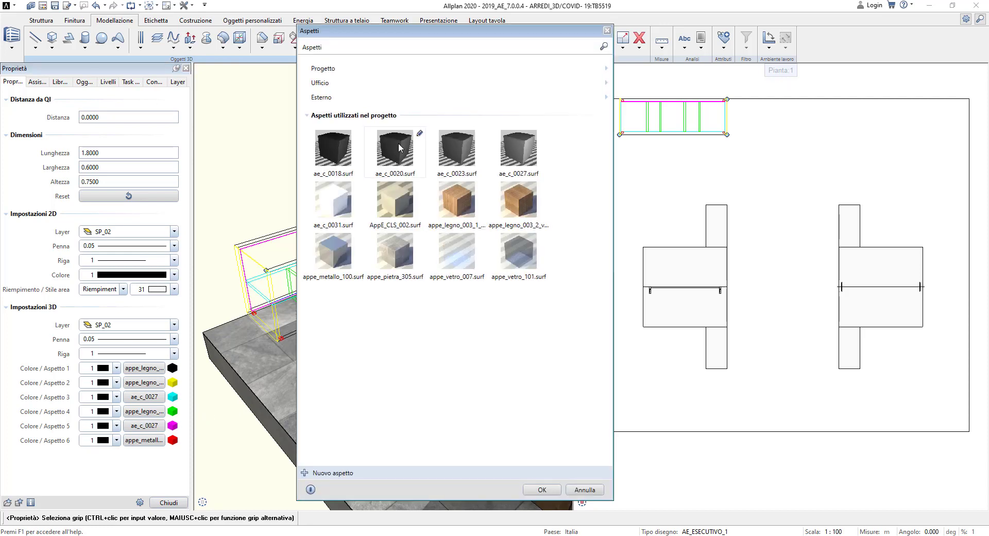
double_click(400, 148)
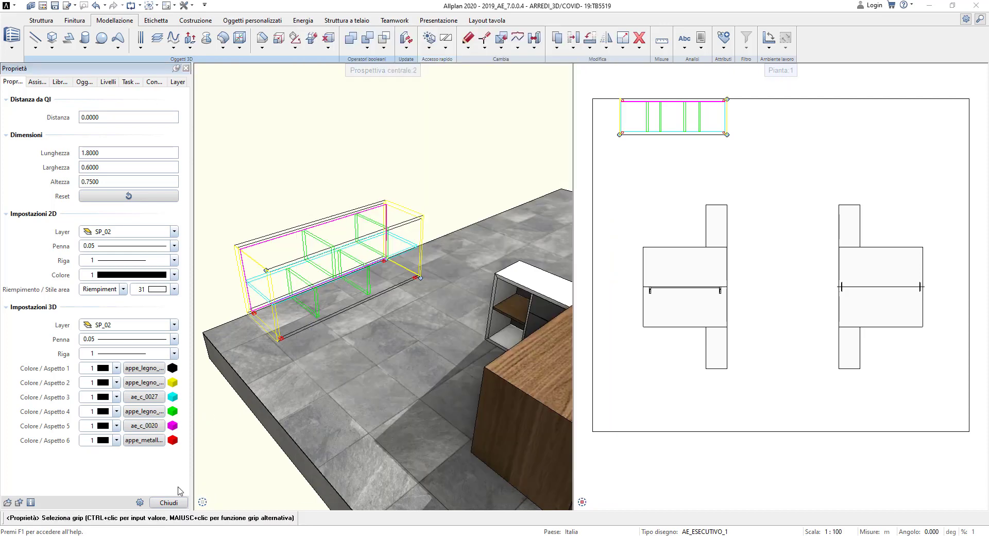
left_click(156, 411)
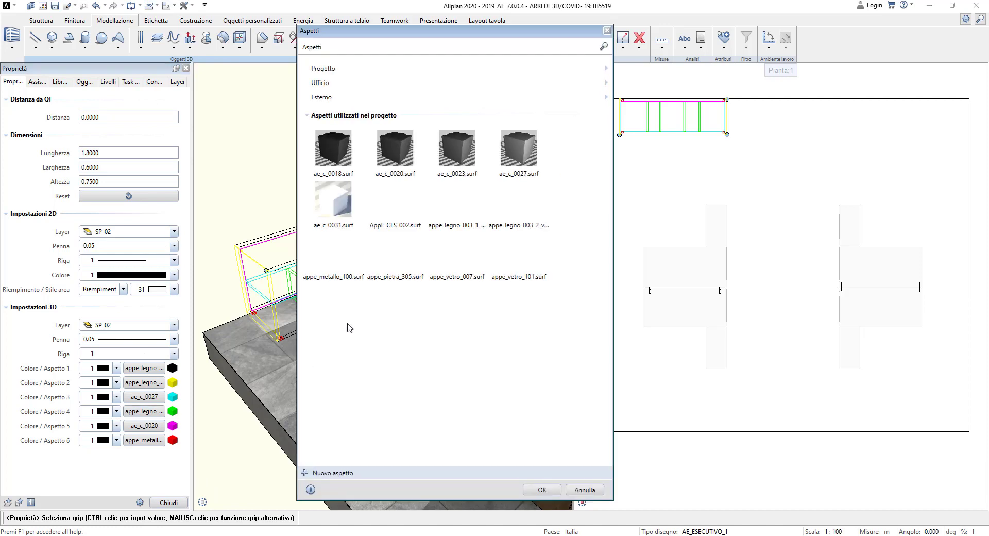
double_click(399, 148)
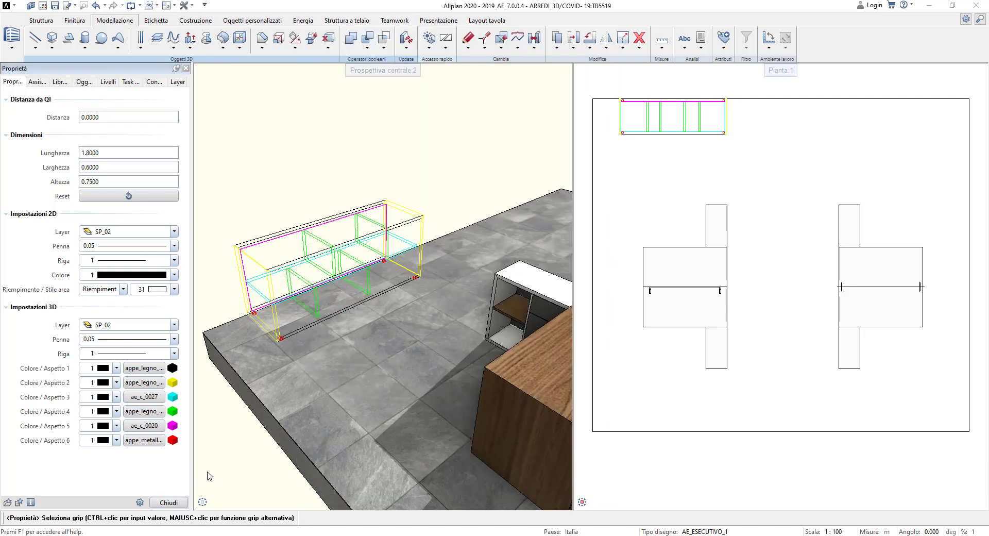
left_click(172, 503)
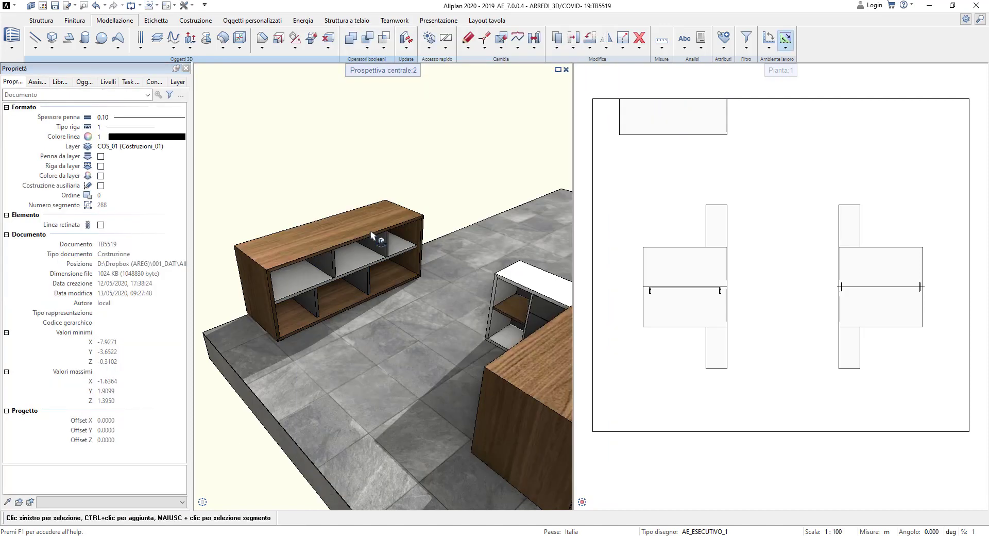
Step: Examine the finishes of the low shelving unit and both desk groups in the perspective view
left_click_drag(377, 239, 394, 286, "shift")
middle_click_drag(405, 294, 436, 237)
right_click_drag(436, 237, 422, 254)
middle_click_drag(422, 254, 410, 255)
right_click_drag(410, 255, 415, 279)
middle_click_drag(415, 280, 431, 300)
right_click_drag(431, 301, 450, 294)
middle_click_drag(450, 295, 452, 292)
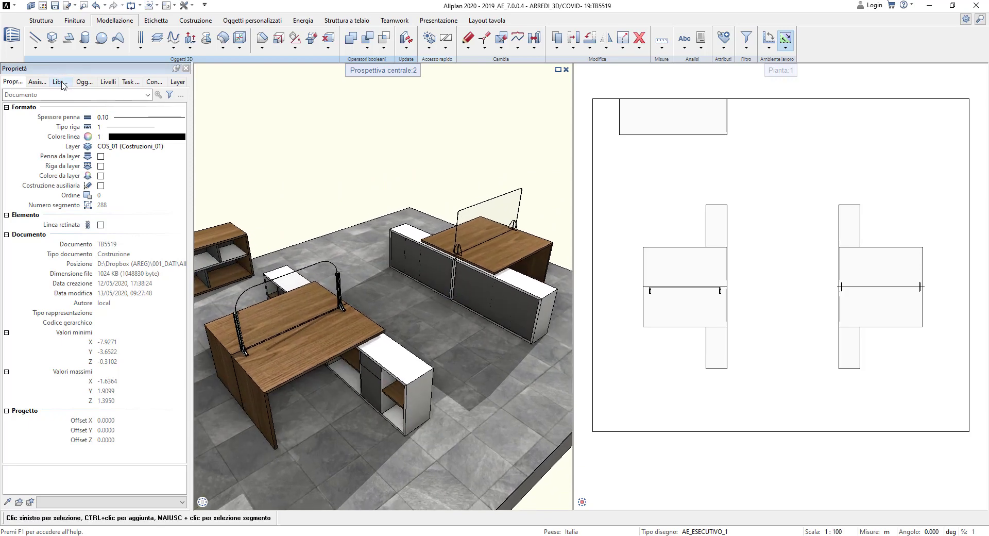
Step: Place the Raccoglitore_004 binder from the Ufficio_Accessori library folder on the floor beyond the front cabinet's end, rotated 90 degrees clockwise
left_click(61, 82)
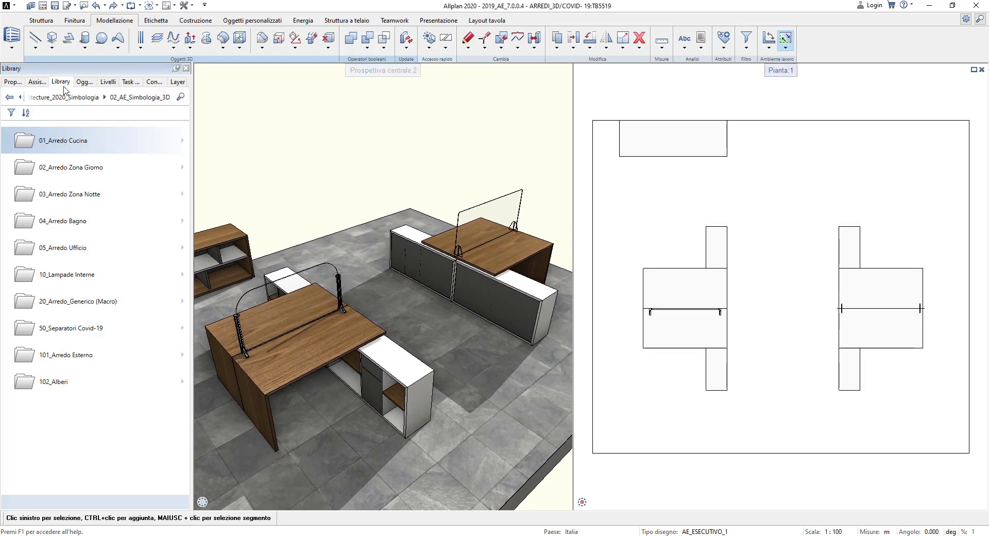
left_click(77, 254)
left_click(89, 144)
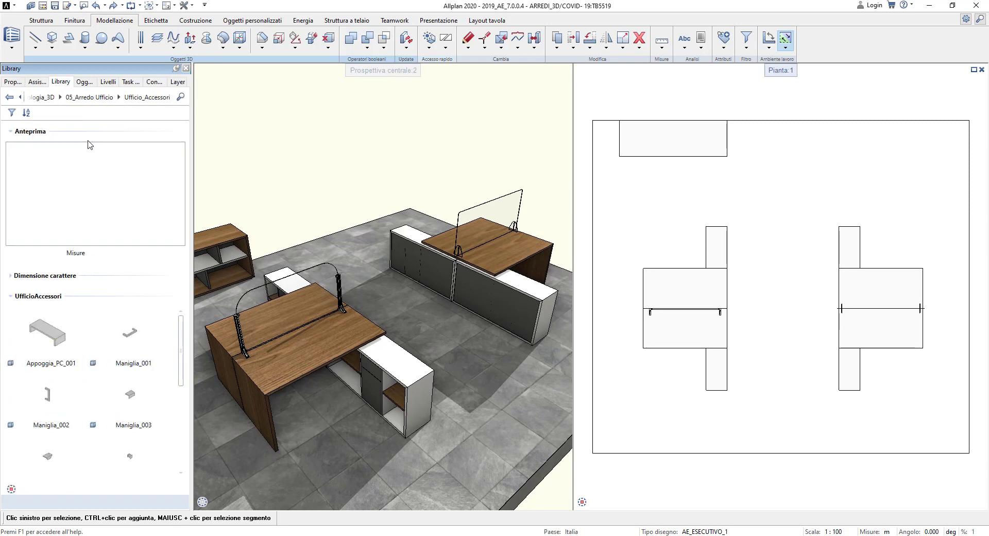
scroll(181, 407, "down", 2)
left_click_drag(182, 407, 182, 444)
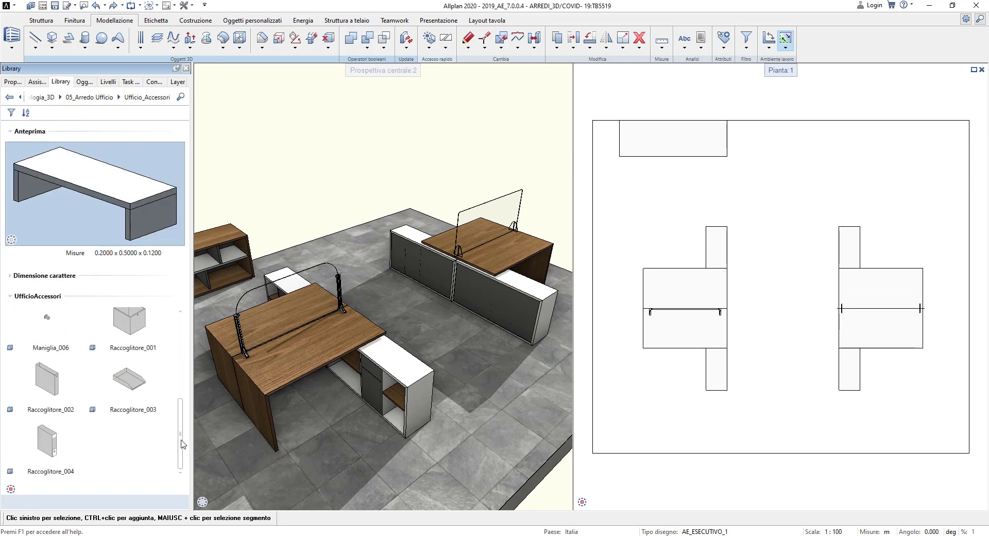
double_click(50, 448)
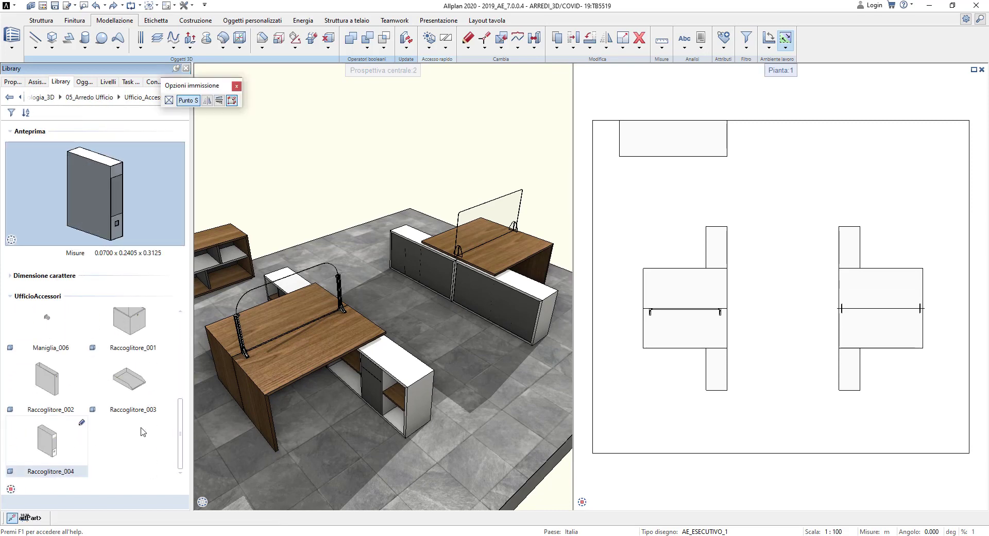
scroll(720, 411, "up", 1)
scroll(719, 414, "up", 4)
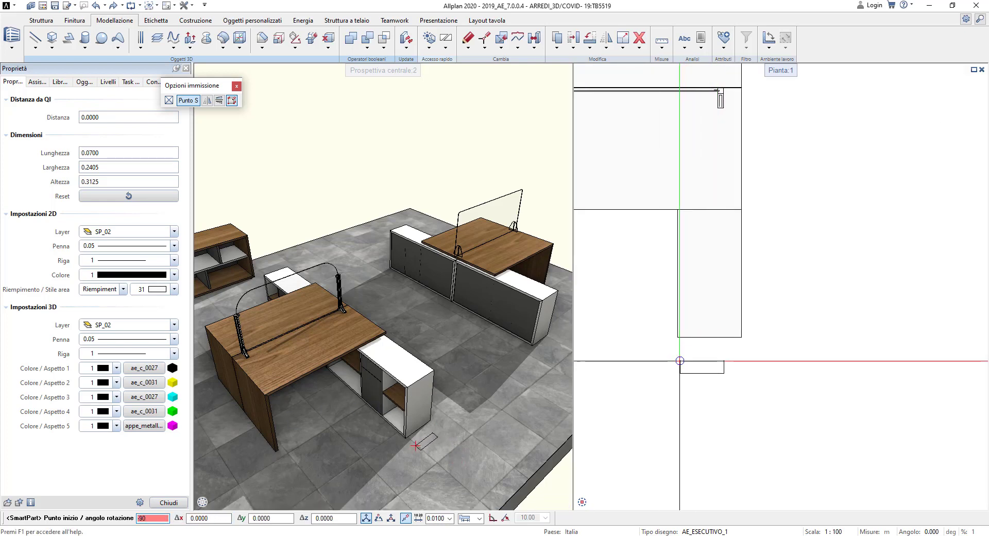
left_click(679, 361)
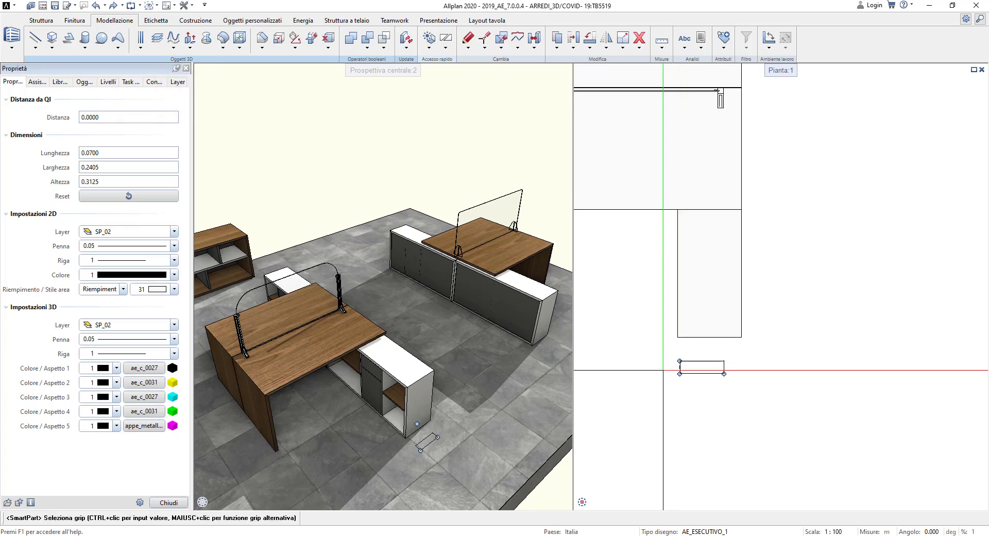
Step: Set the binder's Aspetto 1 and 3 to white ae_c_0031 and Aspetto 2 and 4 to red ae_c_0099, then end the placement
left_click(145, 368)
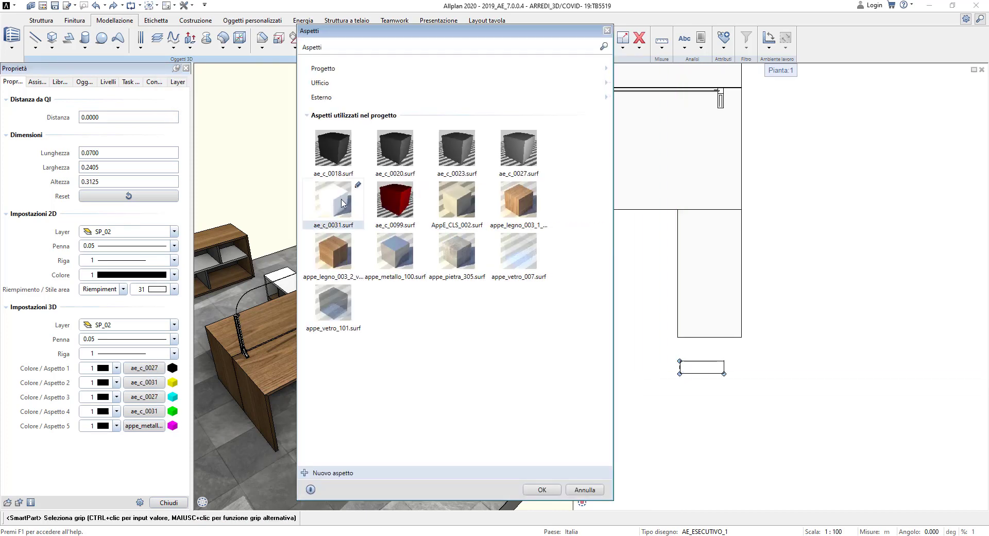
double_click(343, 203)
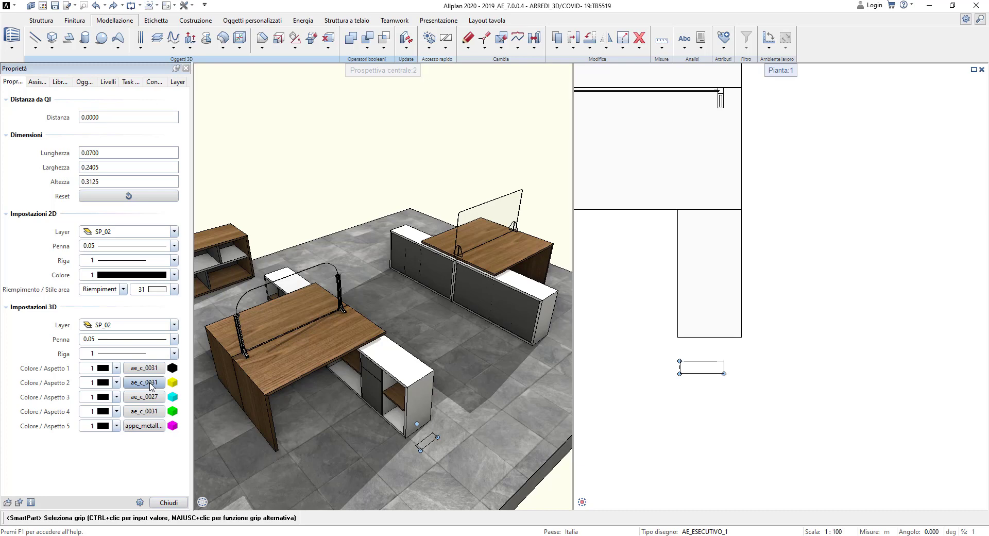
left_click(150, 383)
double_click(390, 194)
left_click(158, 401)
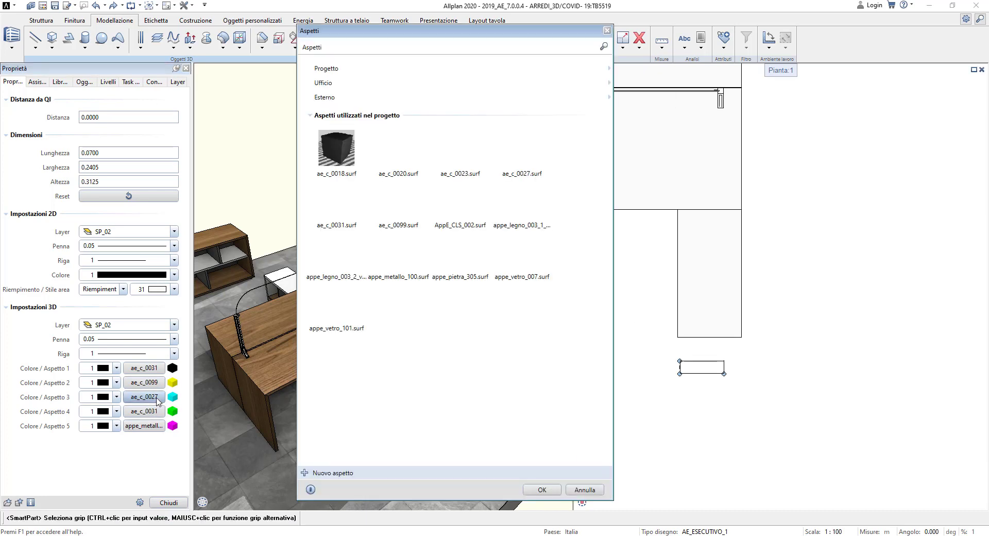
double_click(333, 214)
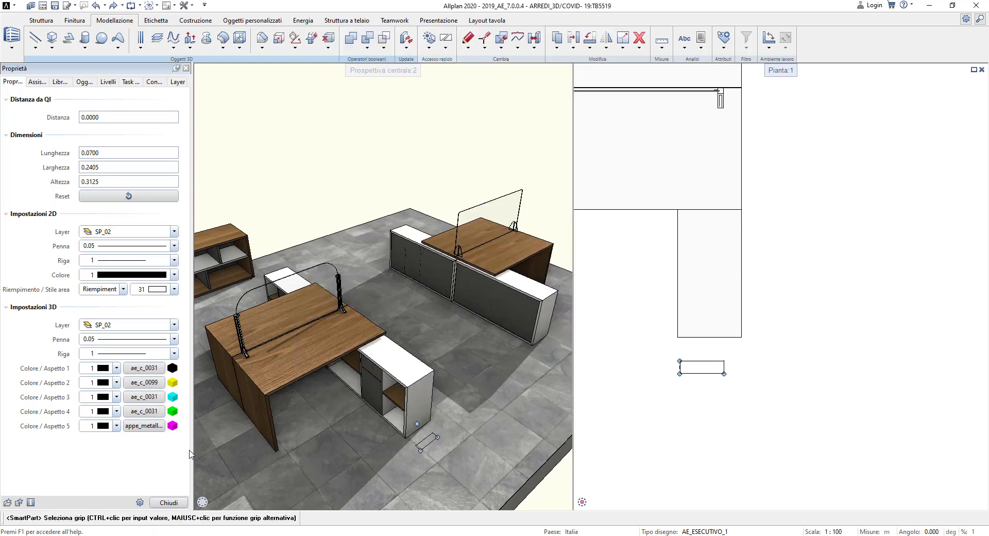
left_click(155, 411)
double_click(394, 187)
left_click(168, 504)
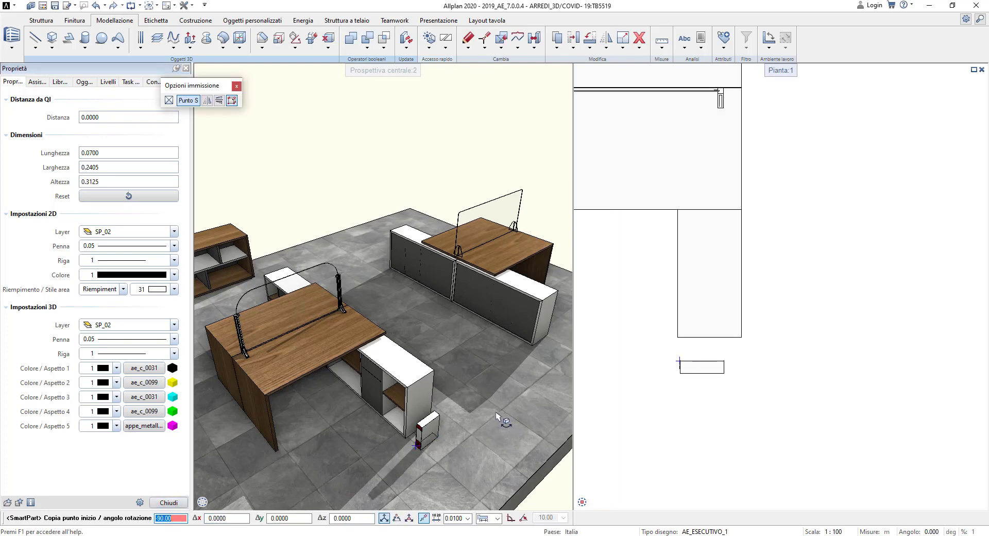
key("Escape")
Step: Move the binder from the floor onto the front cabinet's top, at the corner next to the desktop, using an isometric view
scroll(481, 392, "up", 5)
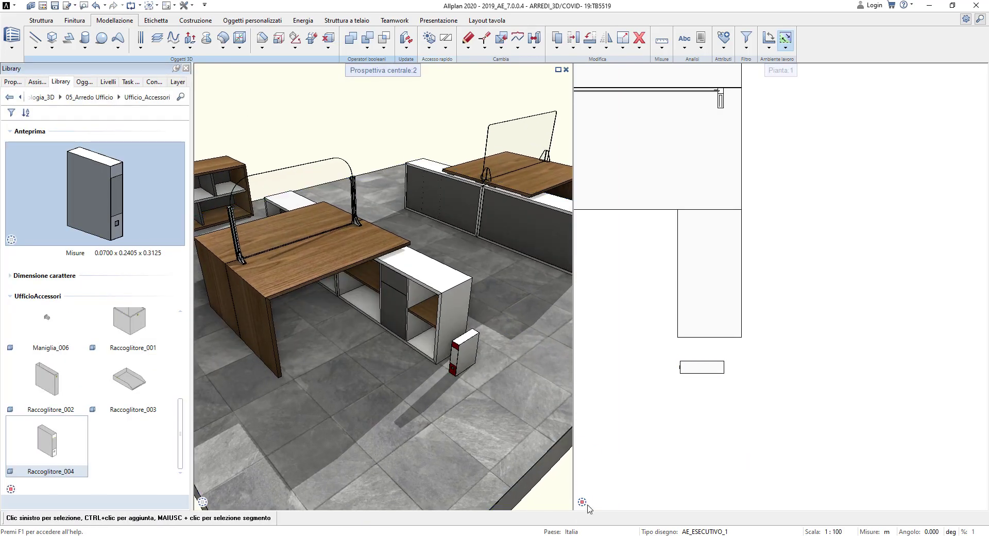
left_click(582, 489)
scroll(830, 320, "up", 5)
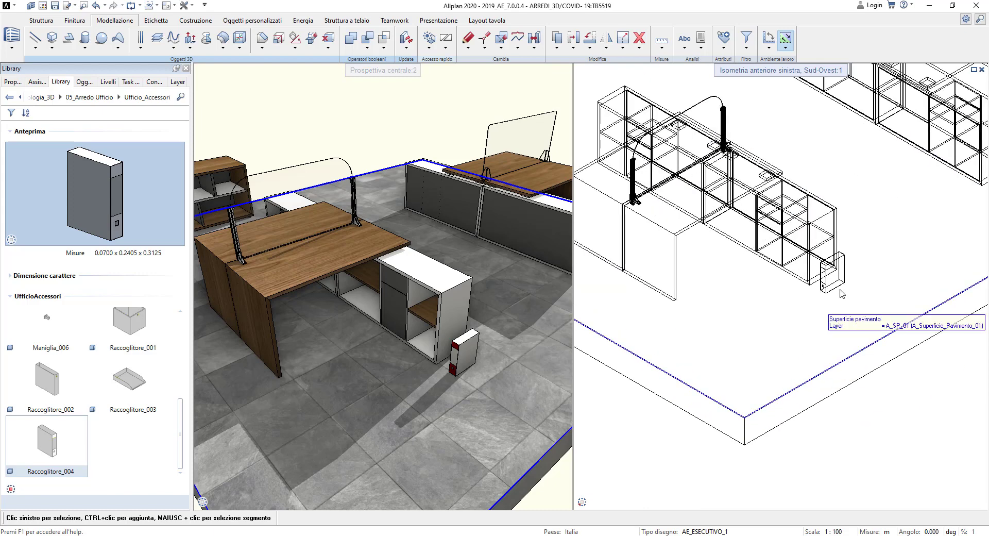
middle_click_drag(838, 307, 782, 395)
left_click(572, 46)
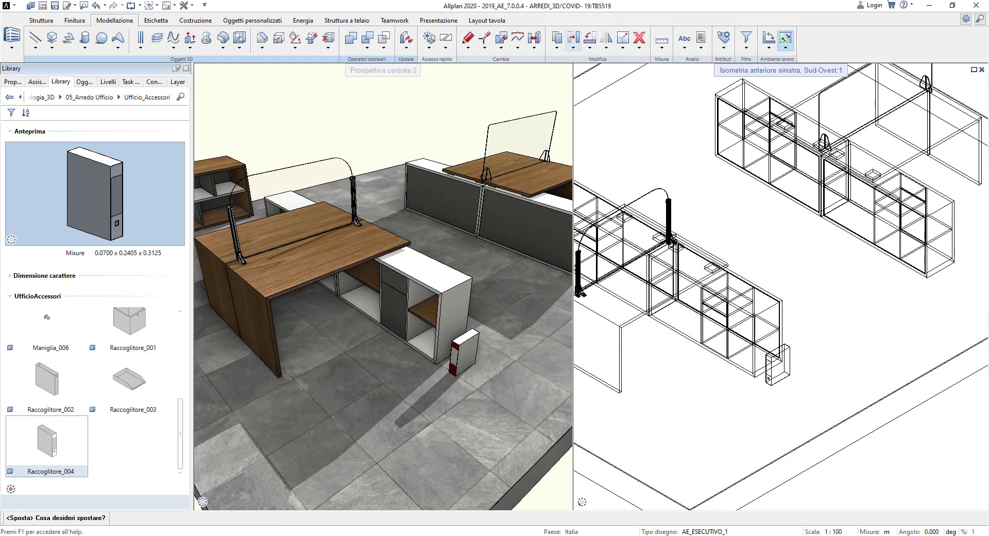
left_click(790, 359)
scroll(792, 365, "up", 4)
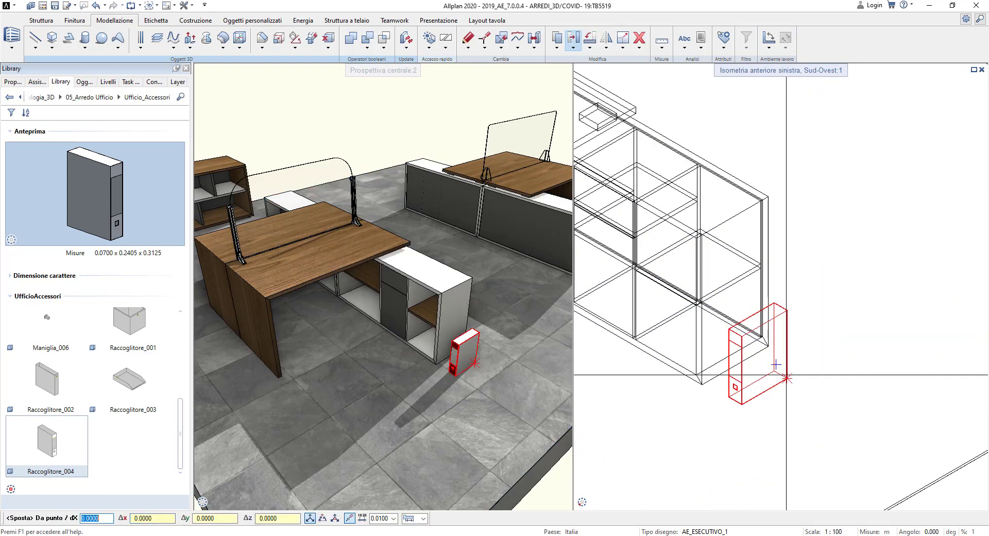
left_click(773, 371)
scroll(658, 123, "up", 2)
middle_click_drag(658, 122, 741, 212)
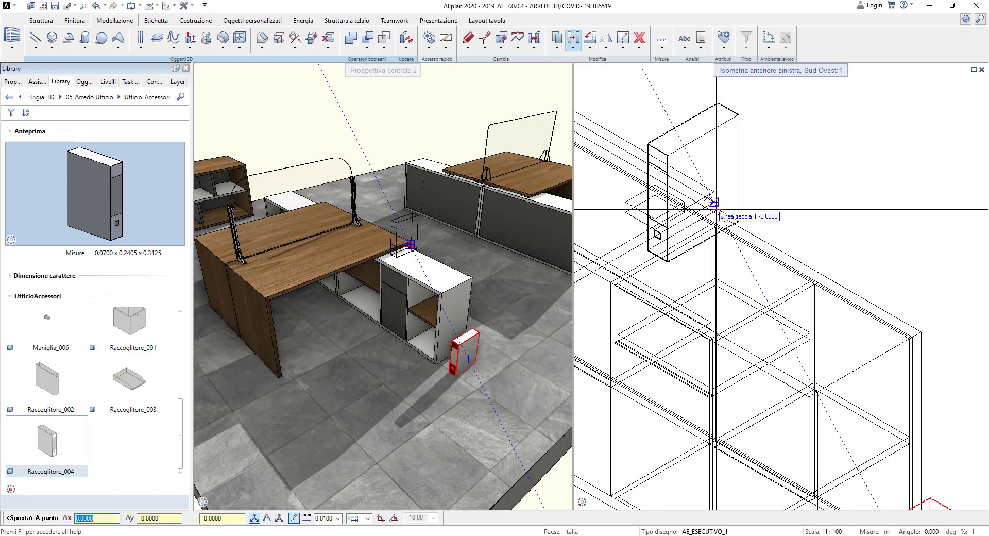
left_click(714, 202)
key("Escape")
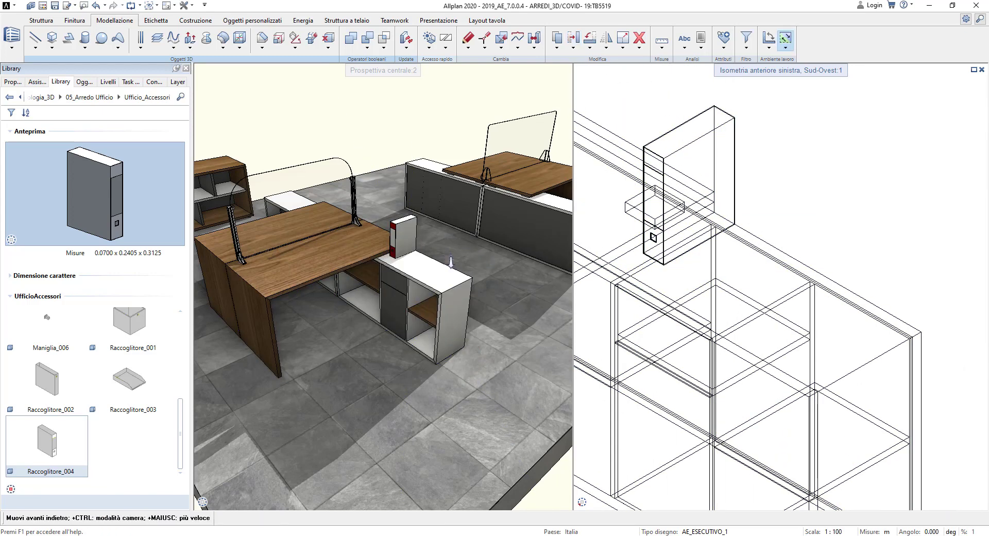
Step: Copy the binder twice in plan view, placing the copies side by side along the cabinet top to form a row of three
scroll(479, 254, "up", 2)
mouse_move(583, 502)
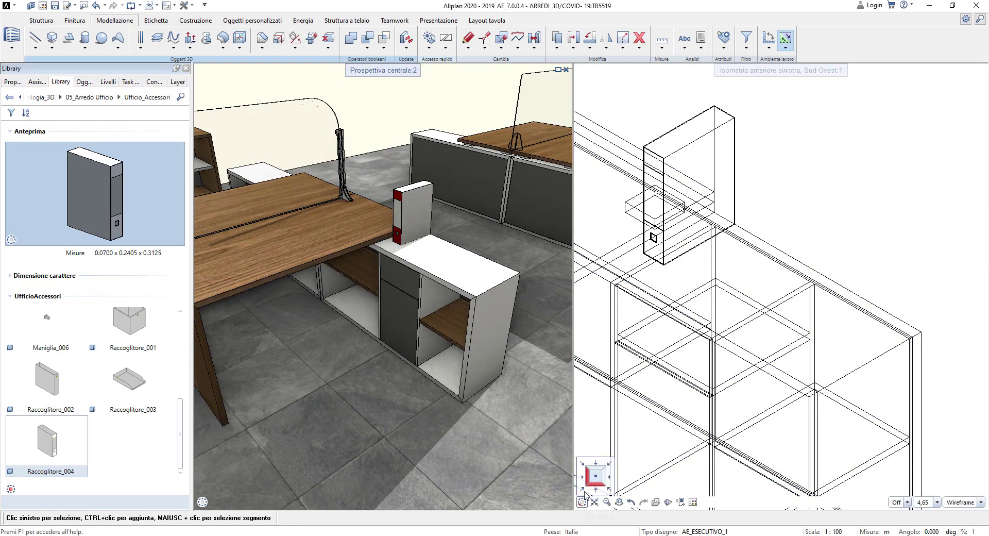
left_click(596, 476)
scroll(691, 351, "up", 3)
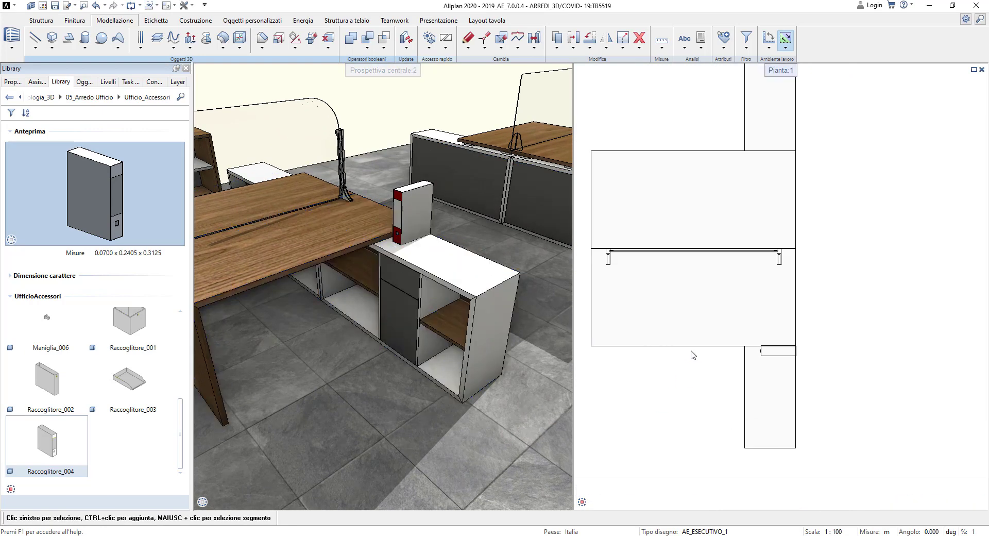
left_click(561, 45)
scroll(819, 360, "up", 3)
left_click(760, 351)
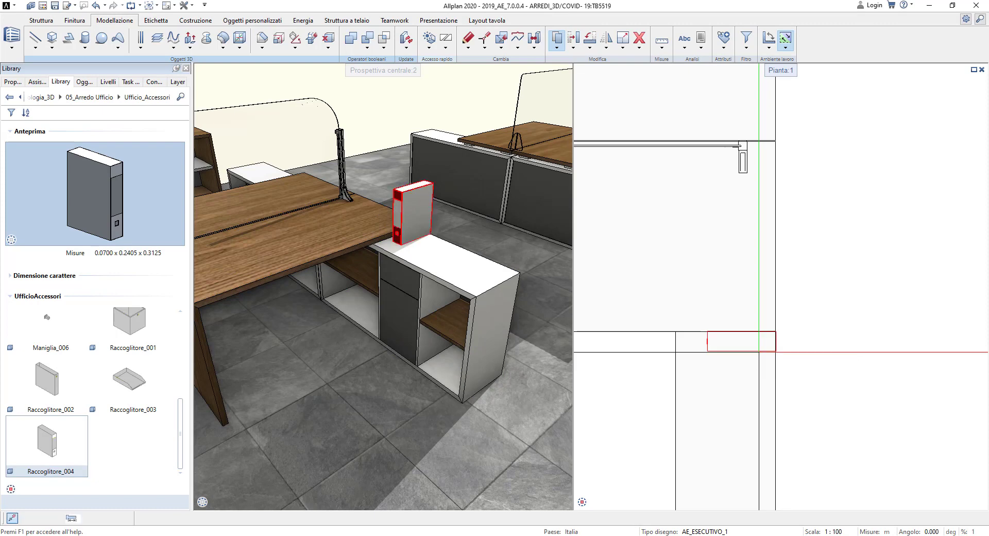
scroll(776, 350, "up", 3)
scroll(778, 347, "up", 2)
left_click(759, 267)
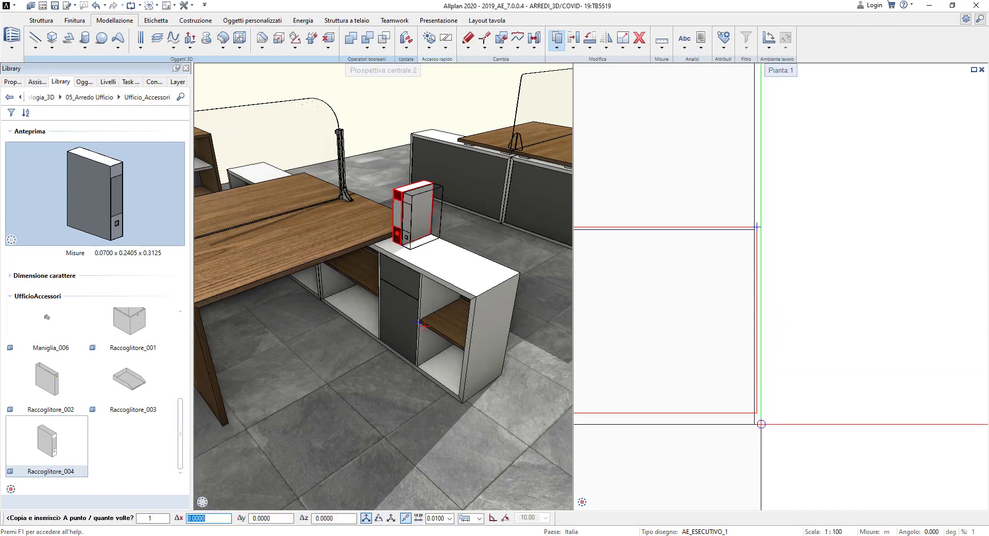
scroll(747, 406, "up", 5)
scroll(857, 300, "up", 2)
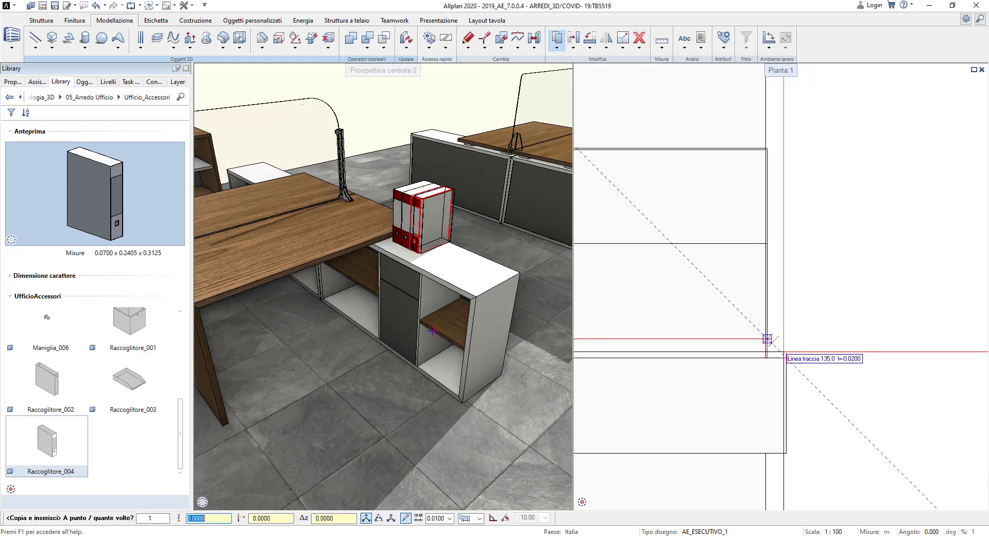
left_click(765, 338)
Step: Move the three binders on the cabinet top together by -0.05 m in X, away from the cabinet's long edge
left_click(573, 39)
scroll(747, 242, "down", 3)
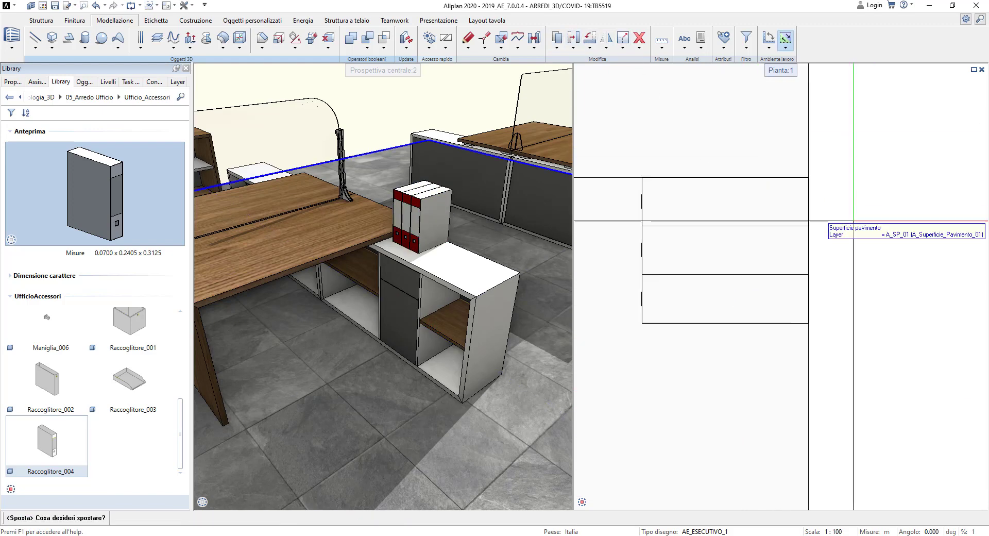
left_click_drag(674, 339, 886, 144)
scroll(815, 183, "up", 4)
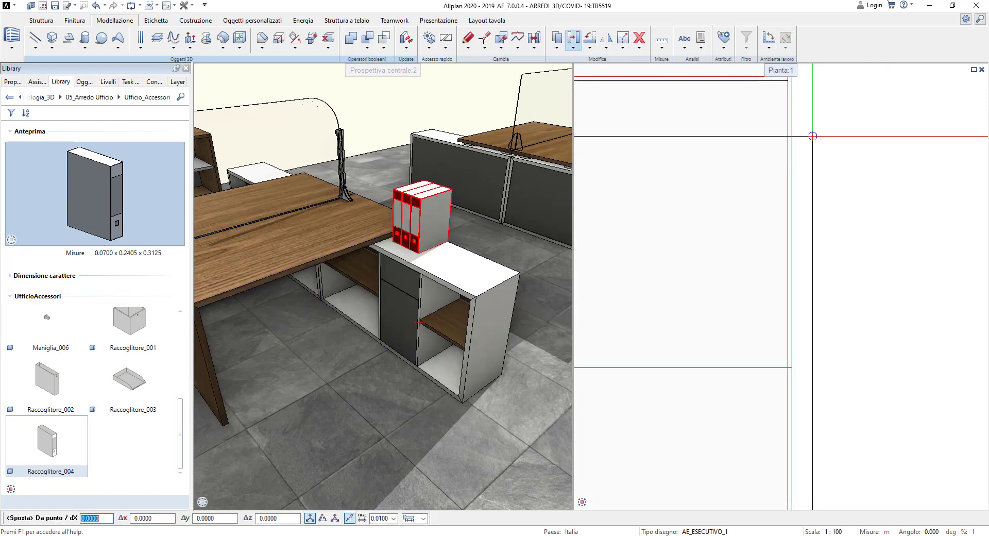
left_click(812, 191)
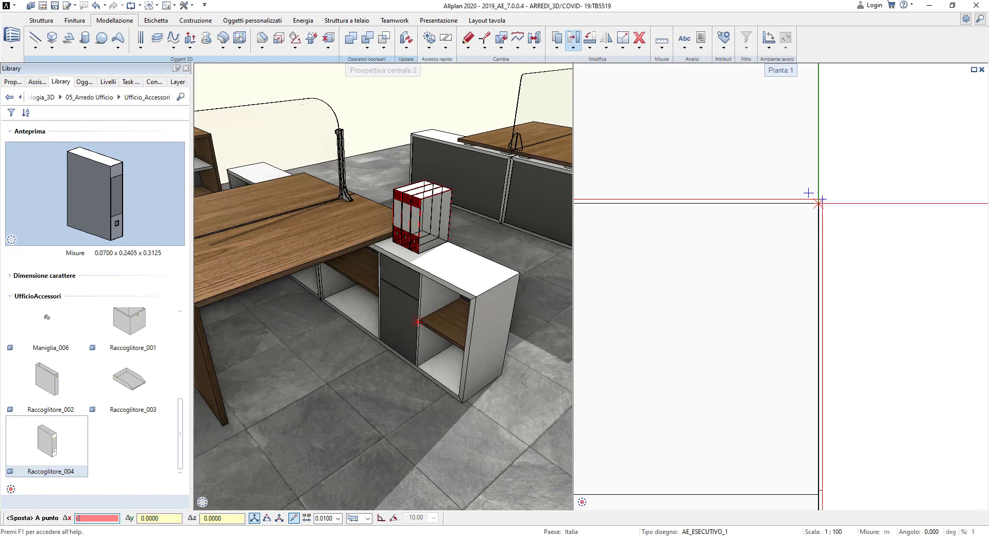
type("-.1")
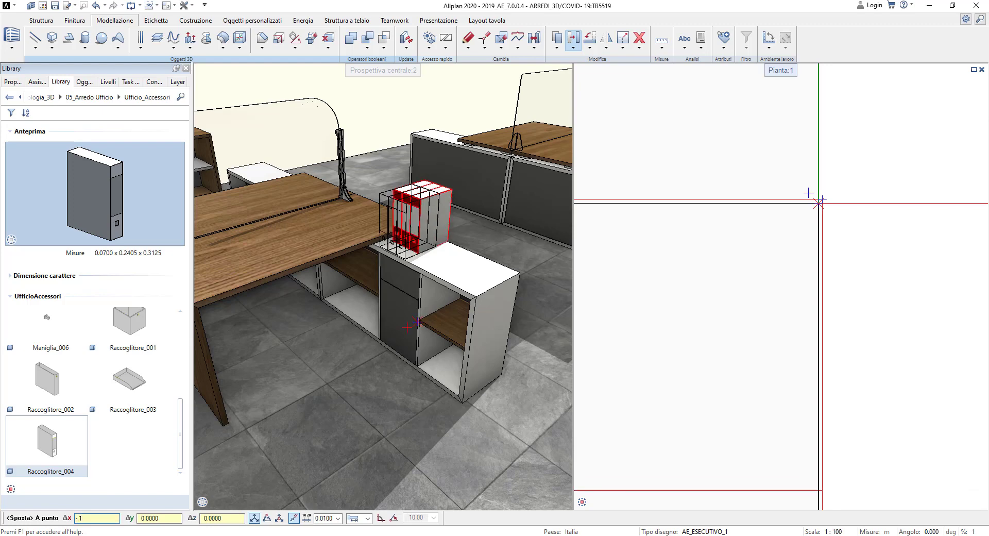
key("BackSpace")
type("05")
key("Return")
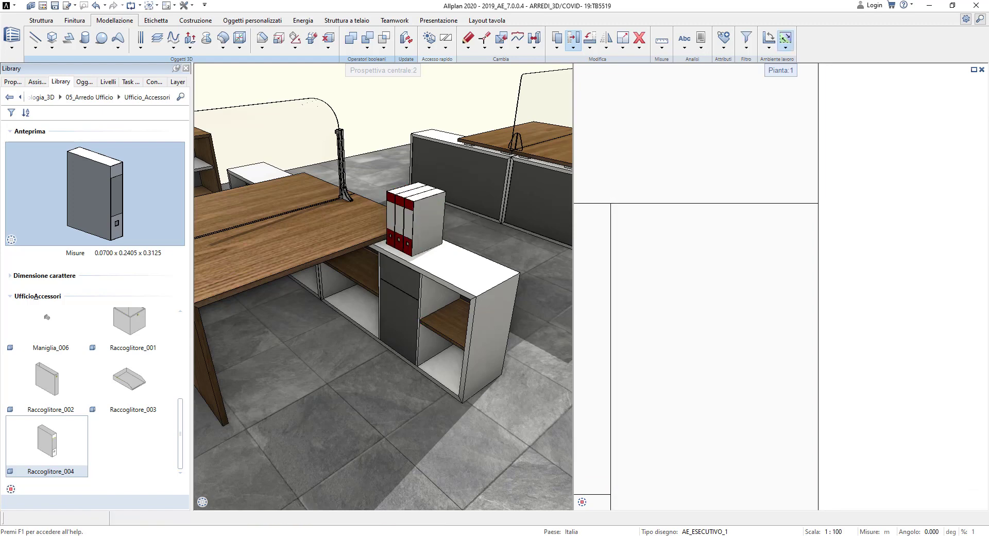
Step: Place the Raccoglitore_001 box, rotated -90 degrees, in the lower compartment at the front cabinet's end, using an isometric view
left_click(477, 193)
scroll(464, 314, "up", 5)
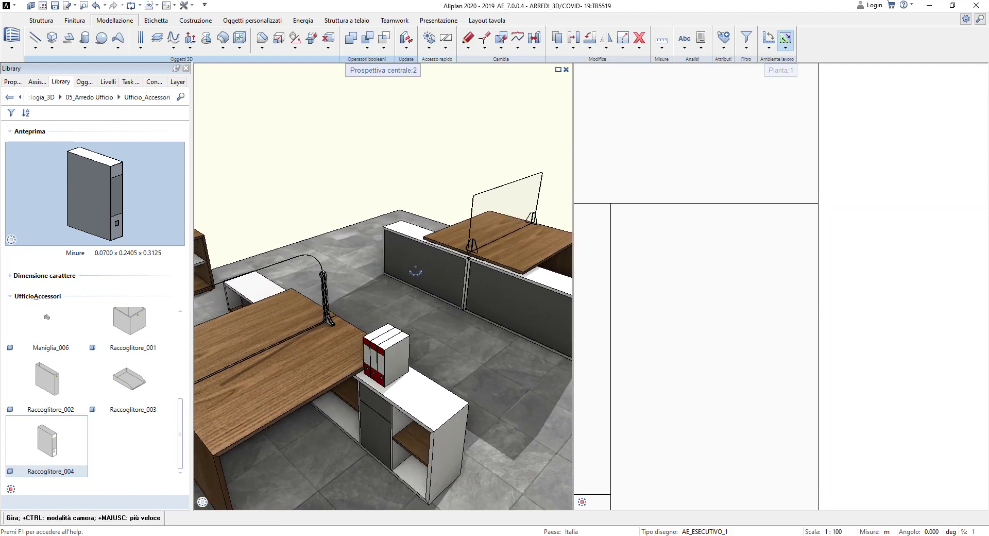
scroll(444, 330, "up", 3)
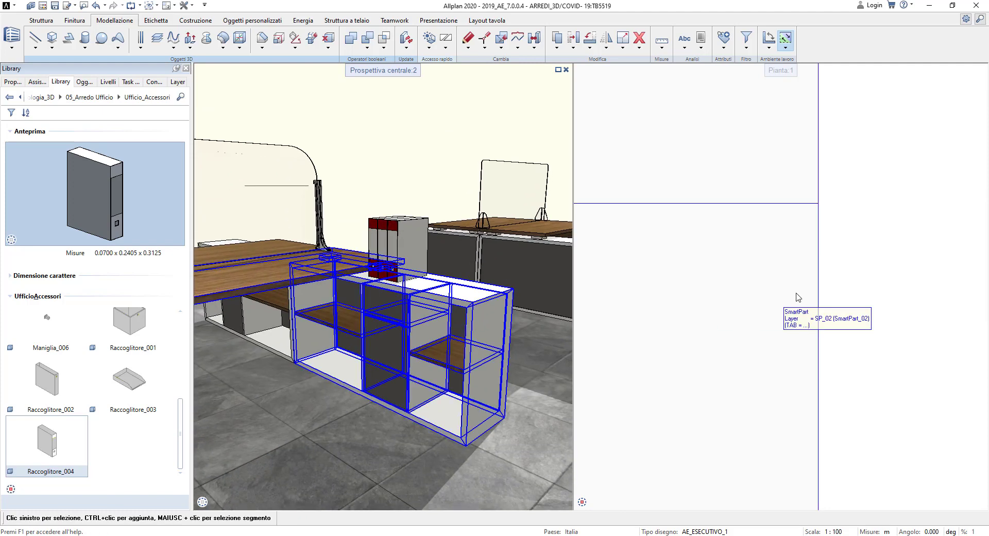
double_click(138, 326)
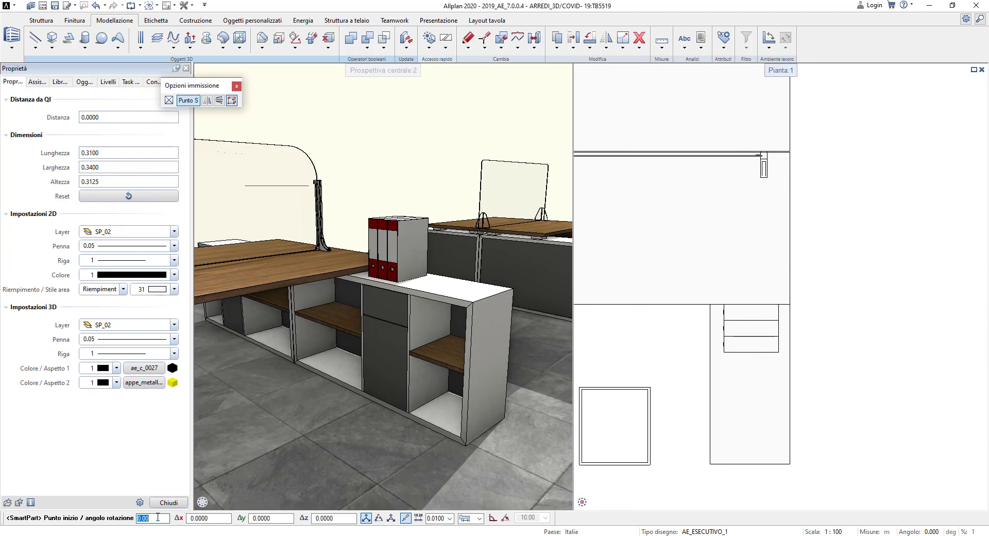
type("-90")
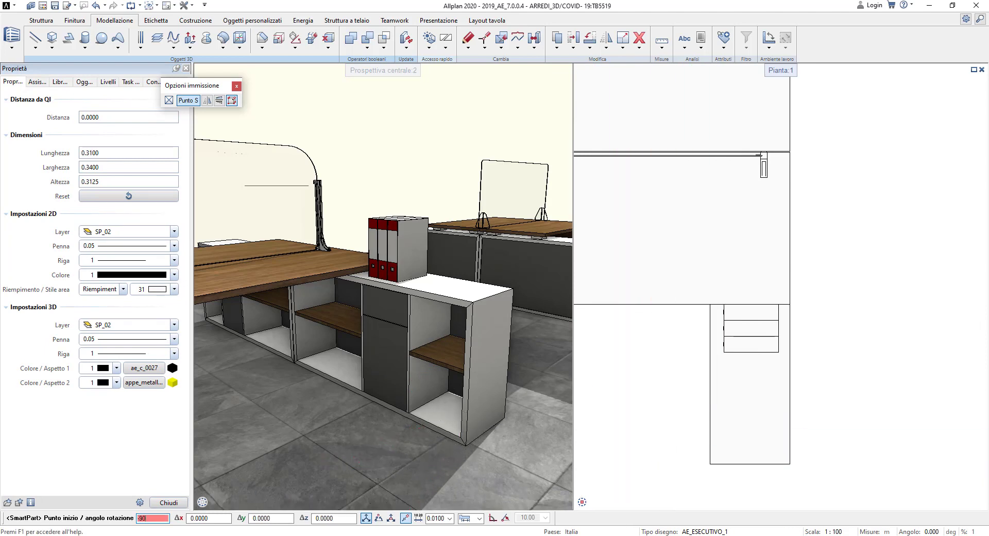
left_click(585, 487)
scroll(814, 318, "up", 6)
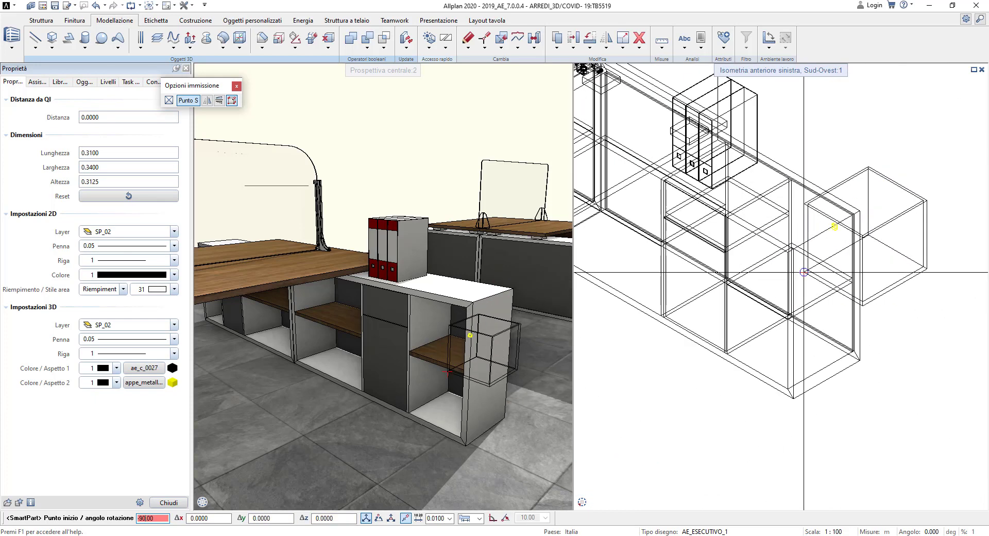
left_click(744, 335)
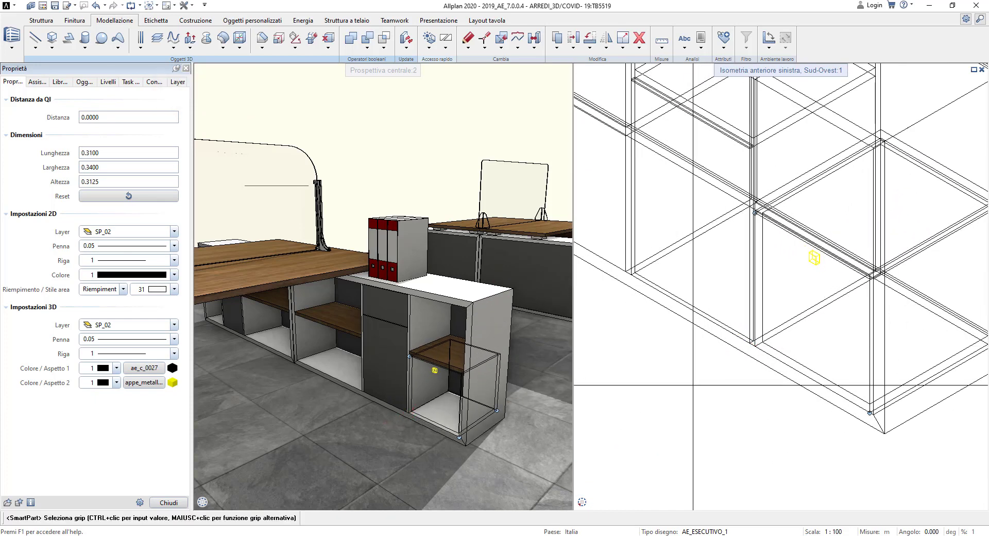
left_click(169, 502)
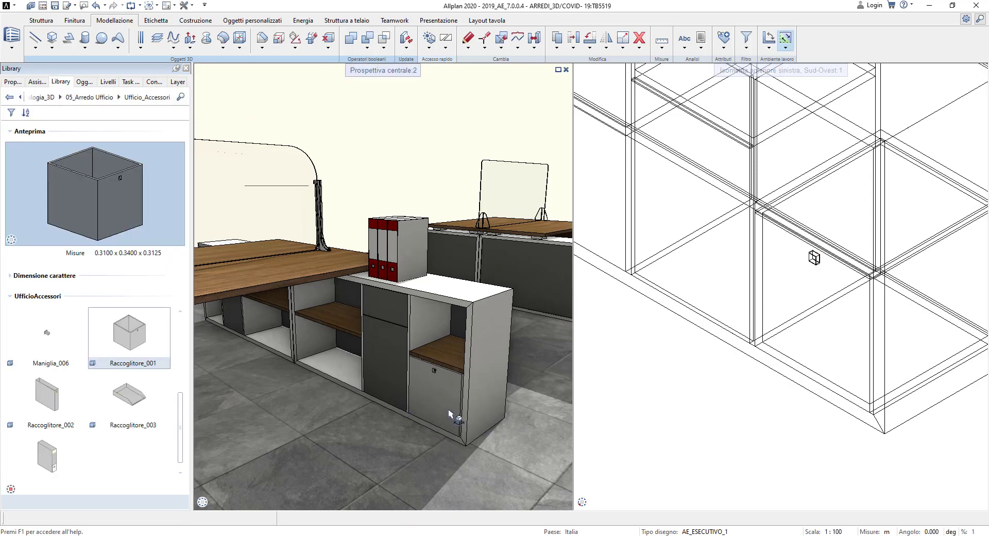
Step: Set the box's Aspetto 2 to appe_metallo_100 and its Aspetto 1 to red ae_c_0099
double_click(450, 413)
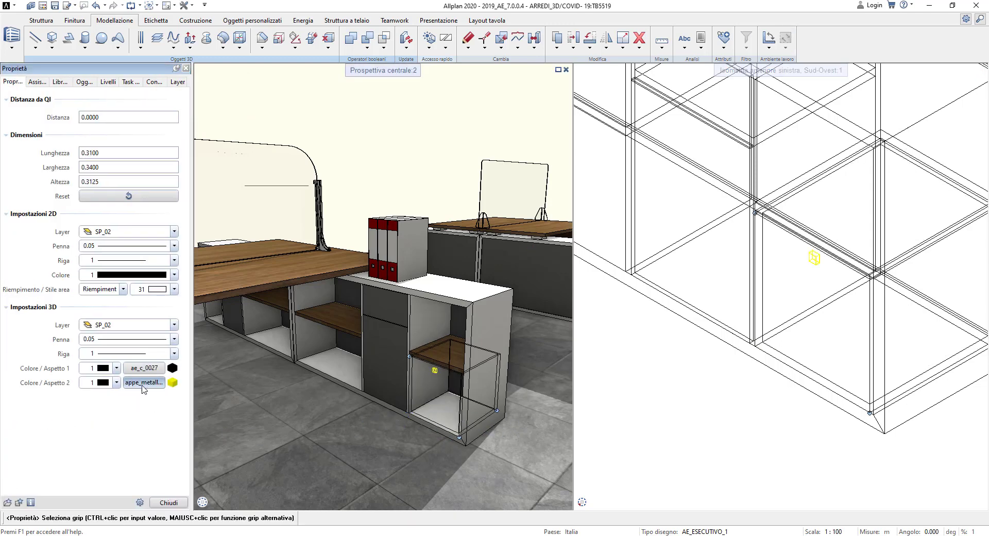
left_click(143, 382)
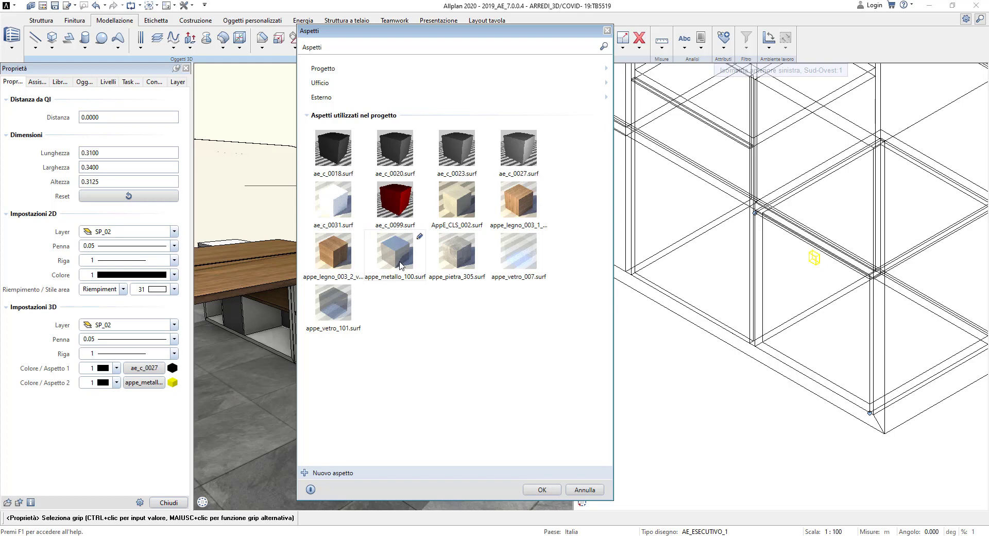
double_click(395, 252)
left_click(143, 367)
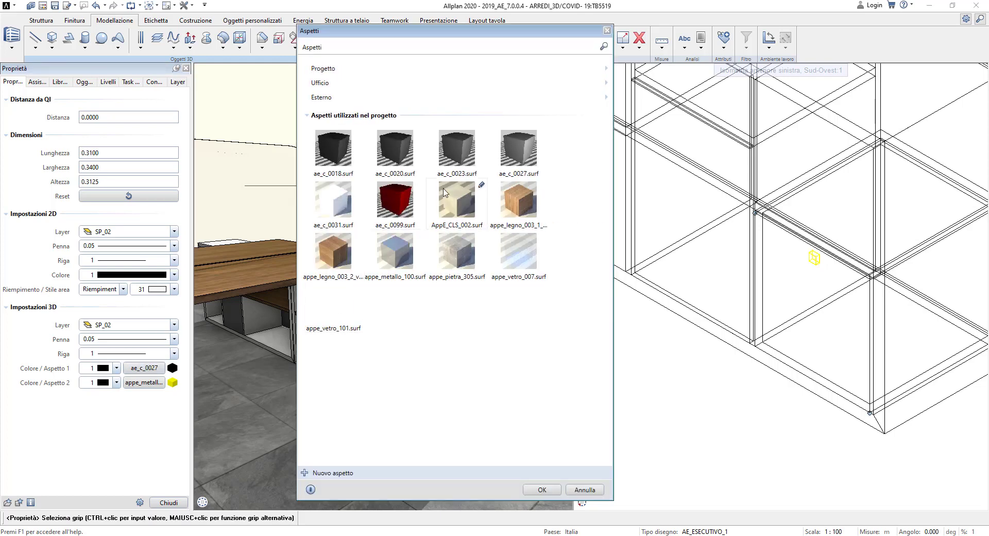
double_click(389, 196)
left_click(164, 502)
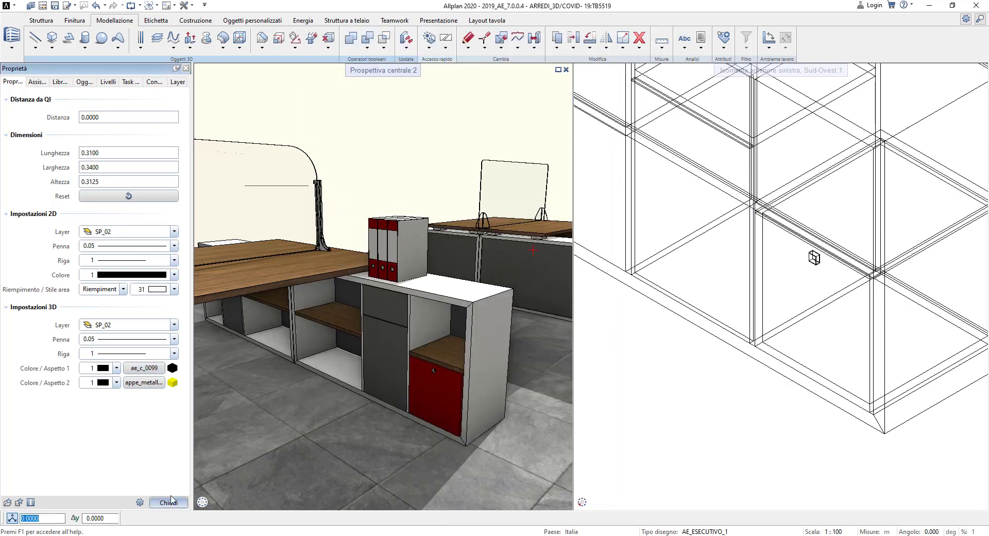
Step: Start placing the Bajour_004 lamp from the 10_Lampade Interne library folder, with the whole office shown in plan view
scroll(433, 292, "down", 4)
middle_click_drag(401, 362, 436, 256, "ctrl")
scroll(408, 308, "up", 4)
middle_click_drag(409, 308, 422, 349)
scroll(444, 330, "down", 3)
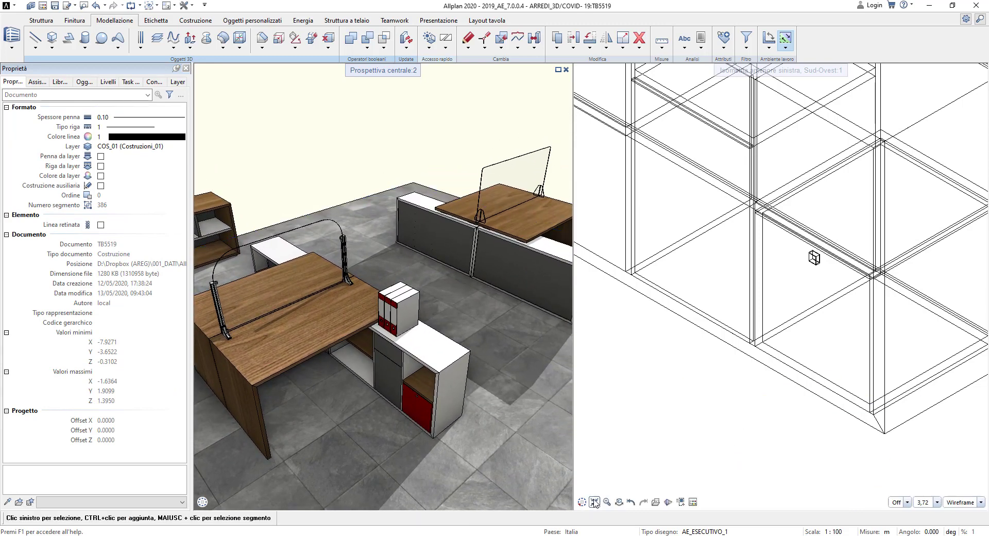
left_click(595, 480)
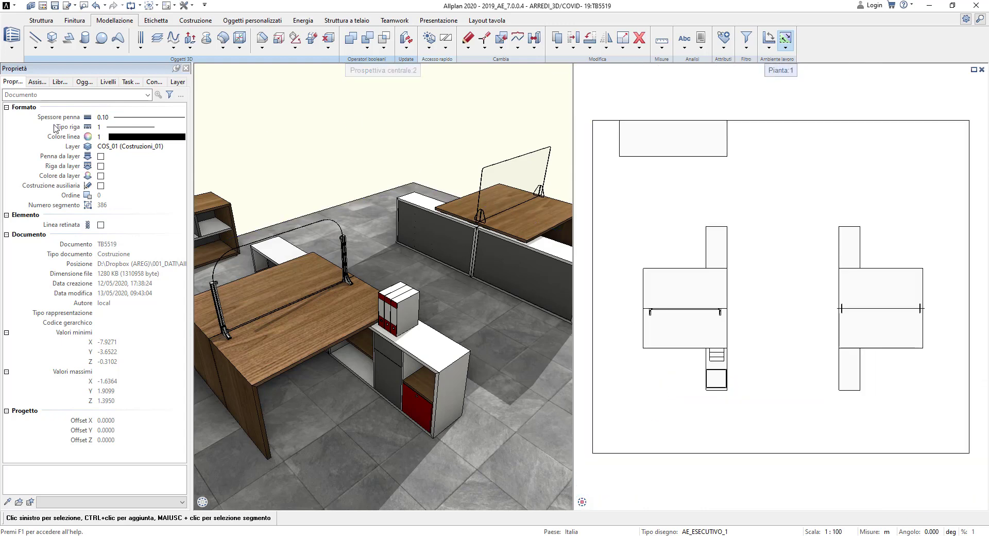
left_click(60, 82)
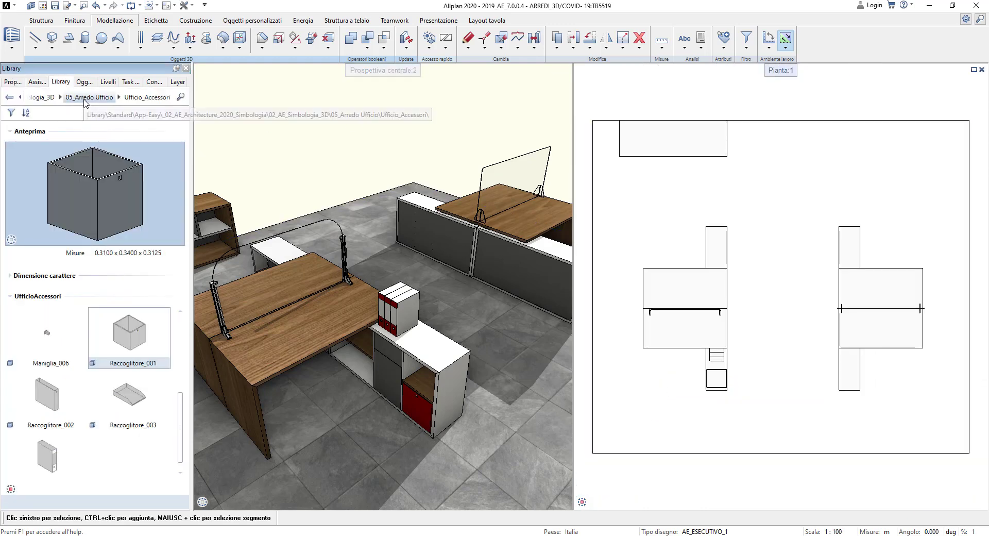
left_click(44, 97)
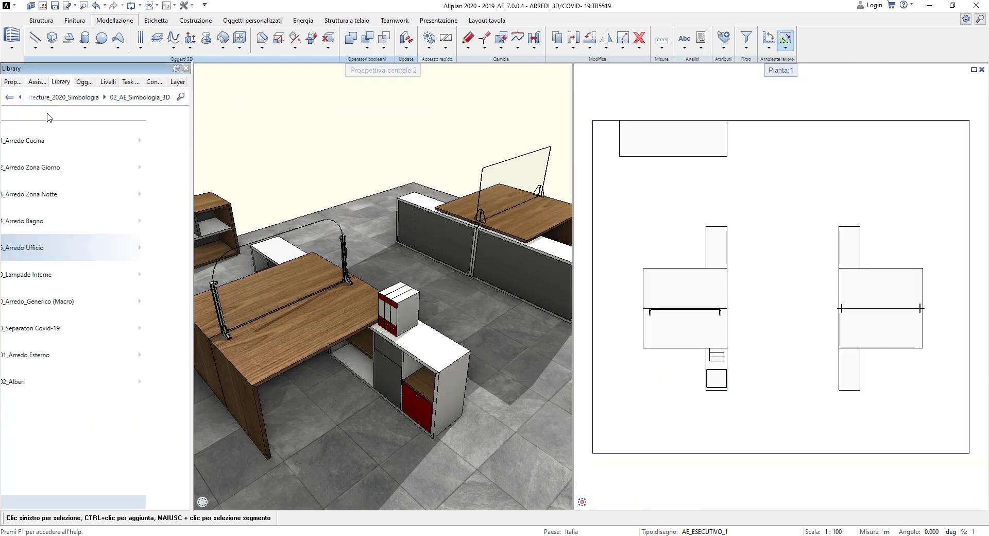
left_click(88, 276)
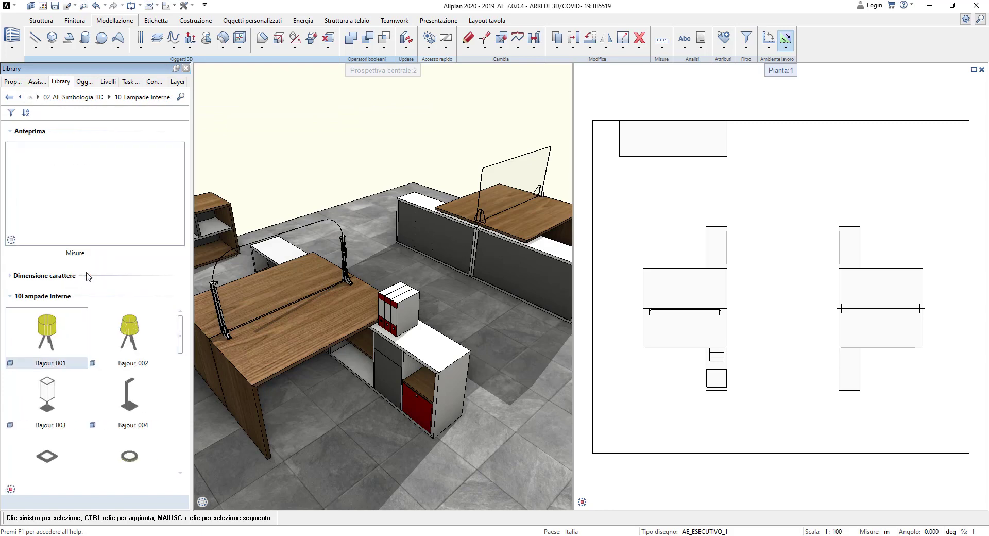
double_click(129, 397)
Step: Mirror the lamp, set its distance to 0.7450, and place it on the front desktop near the divider's outer support
scroll(647, 345, "up", 1)
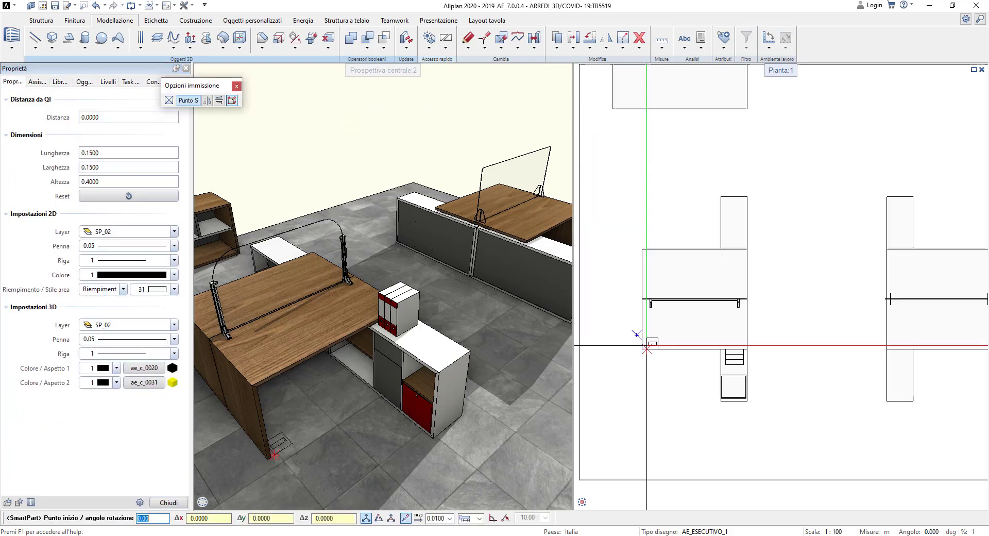
scroll(646, 345, "up", 2)
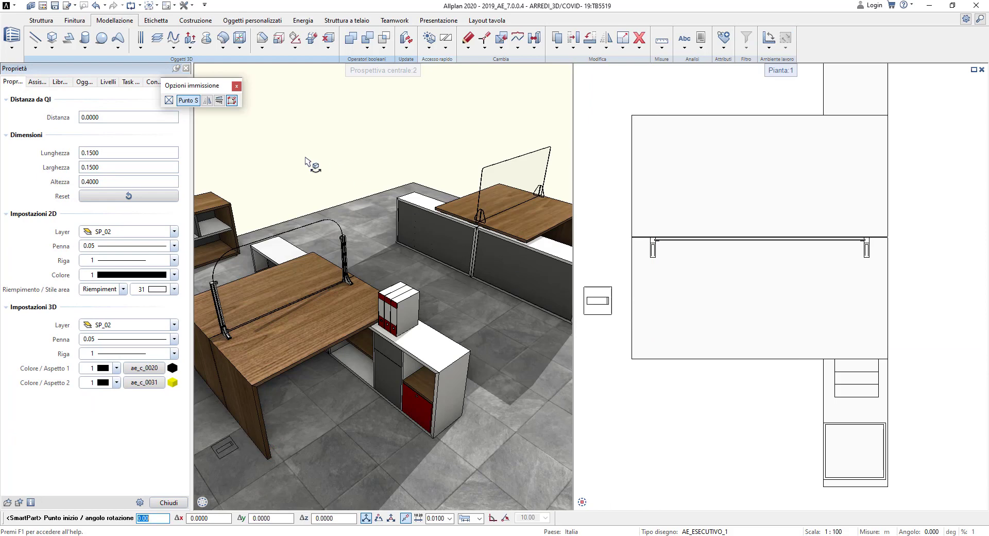
left_click(208, 101)
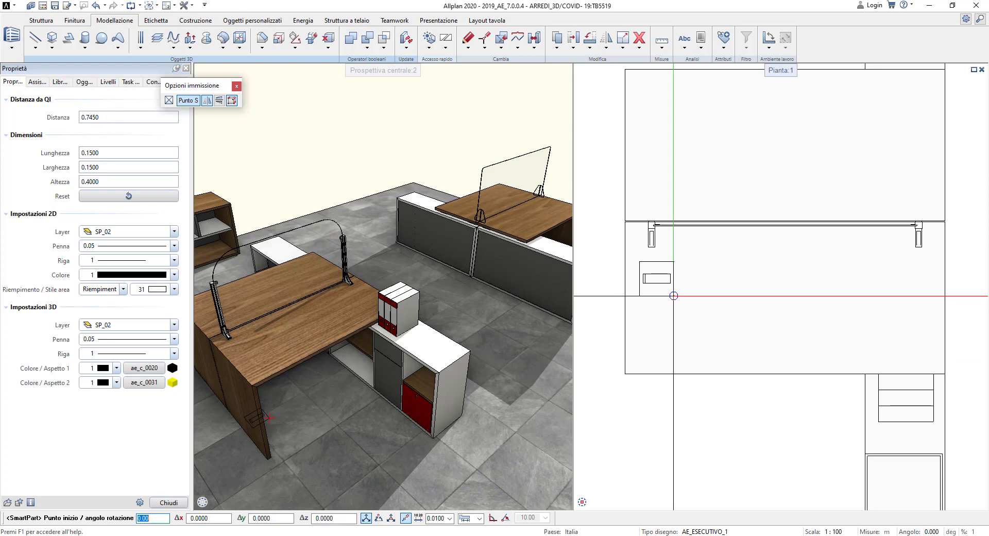
left_click(673, 296)
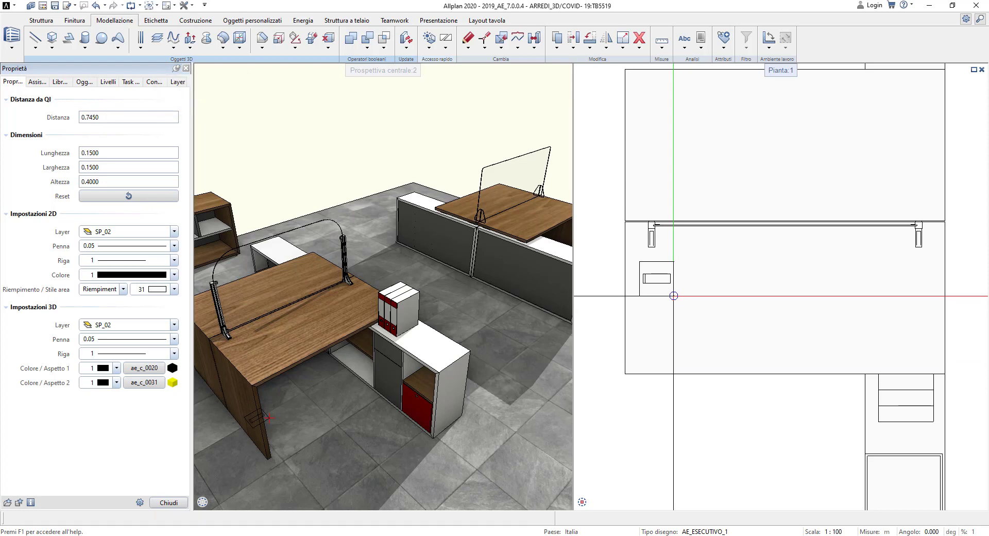
left_click(171, 503)
key("Escape")
Step: Set the placed desk lamp's Aspetto 1 to appe_metallo_100
left_click_drag(339, 315, 340, 346, "ctrl")
middle_click_drag(340, 346, 406, 352)
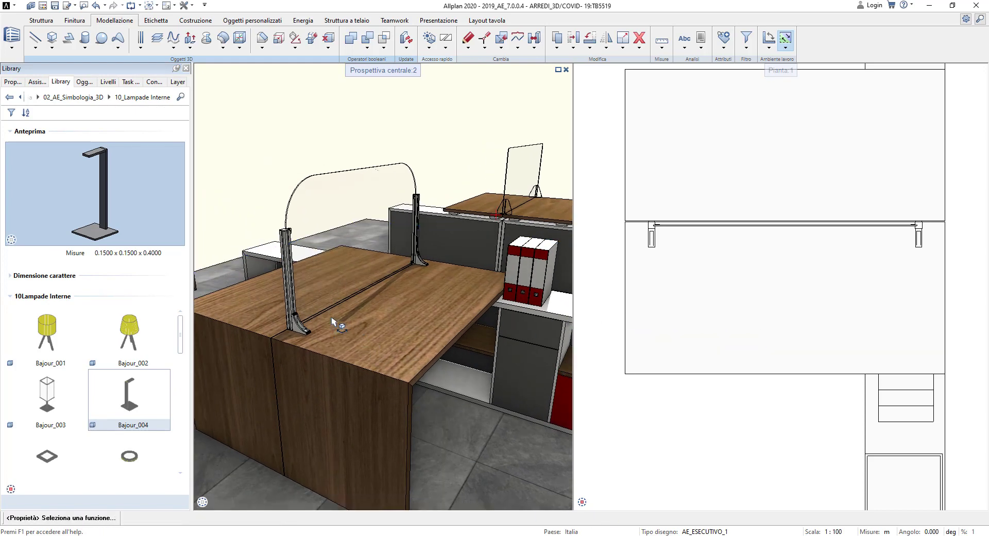
left_click(332, 322)
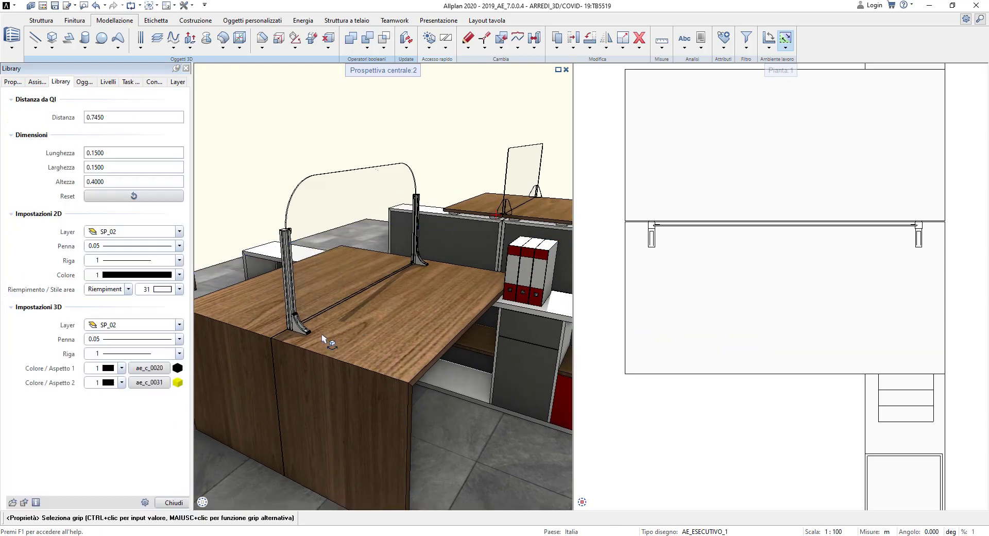
left_click(146, 369)
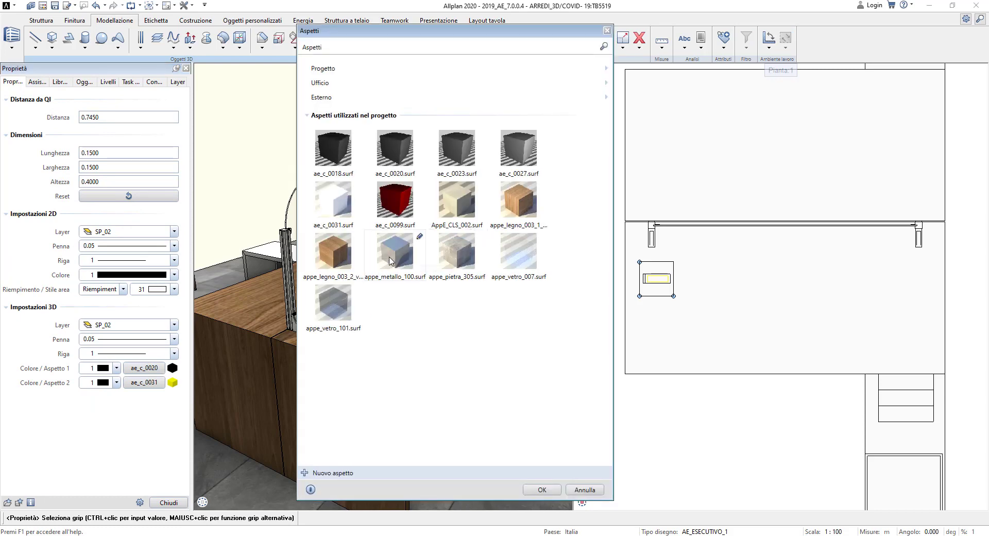
double_click(390, 257)
left_click(166, 507)
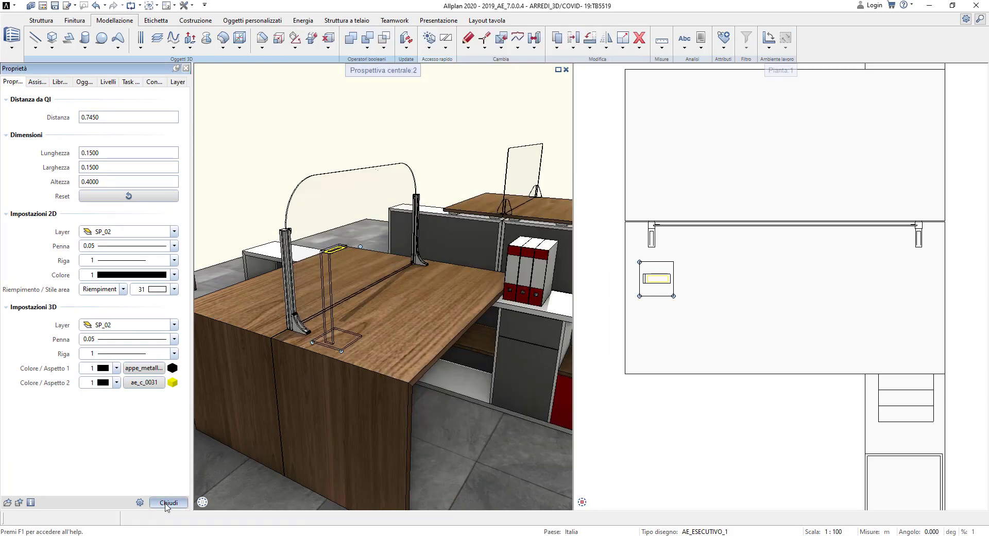
Step: Mirror-copy the desk lamp onto the rear desktop about the midline between the two joined desks
mouse_move(444, 287)
left_mouse_down()
mouse_move(381, 302)
mouse_move(401, 314)
left_mouse_up()
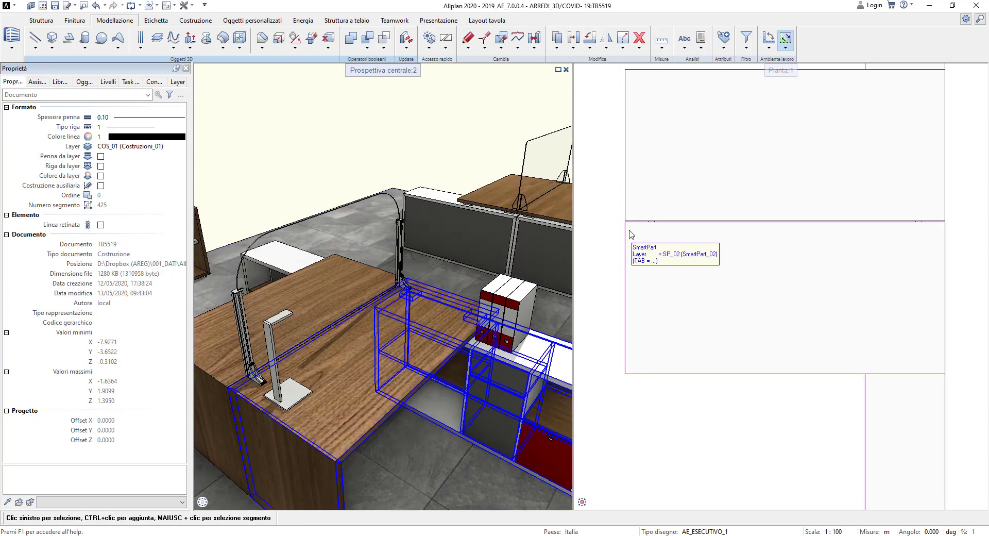
scroll(631, 242, "down", 3)
middle_click_drag(676, 252, 676, 317)
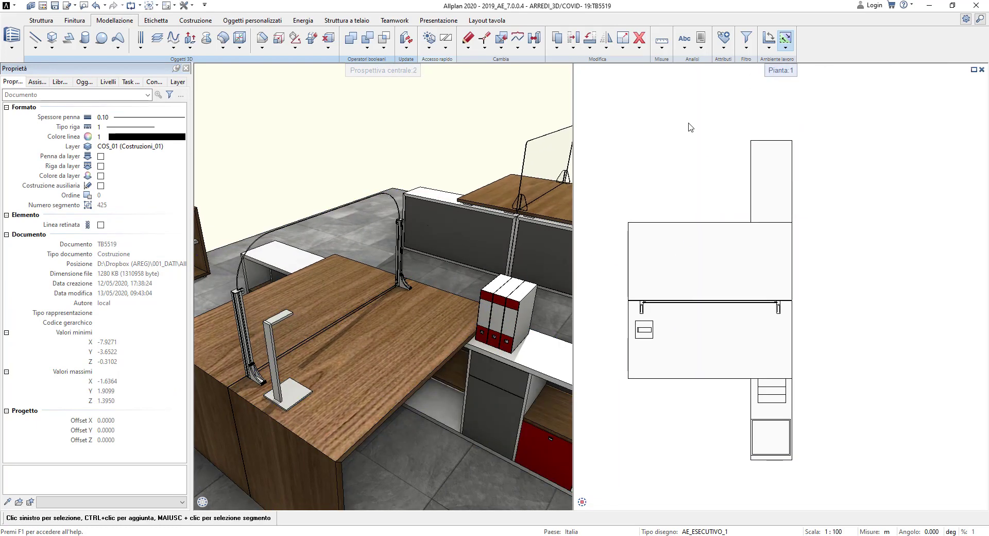
left_click(608, 47)
left_click(649, 77)
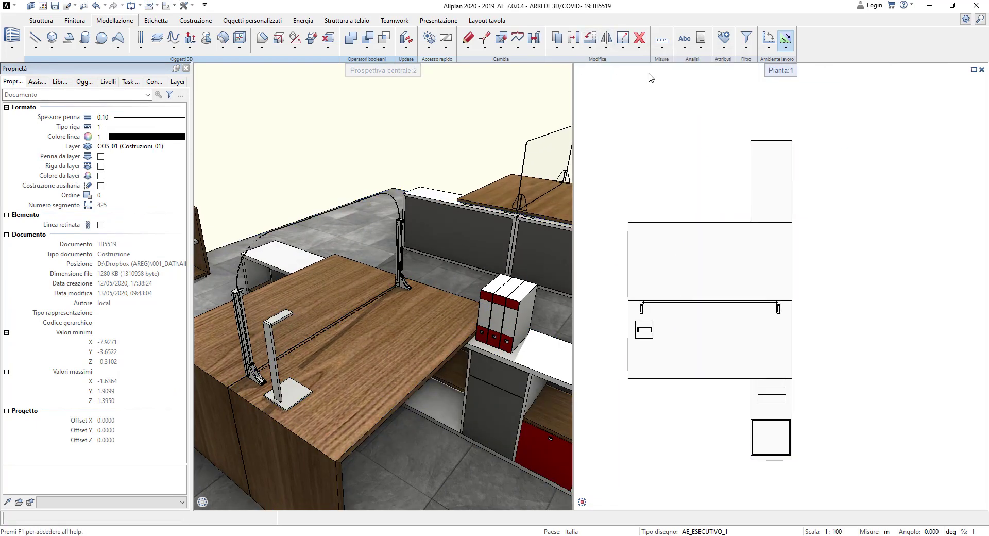
left_click_drag(619, 355, 666, 320)
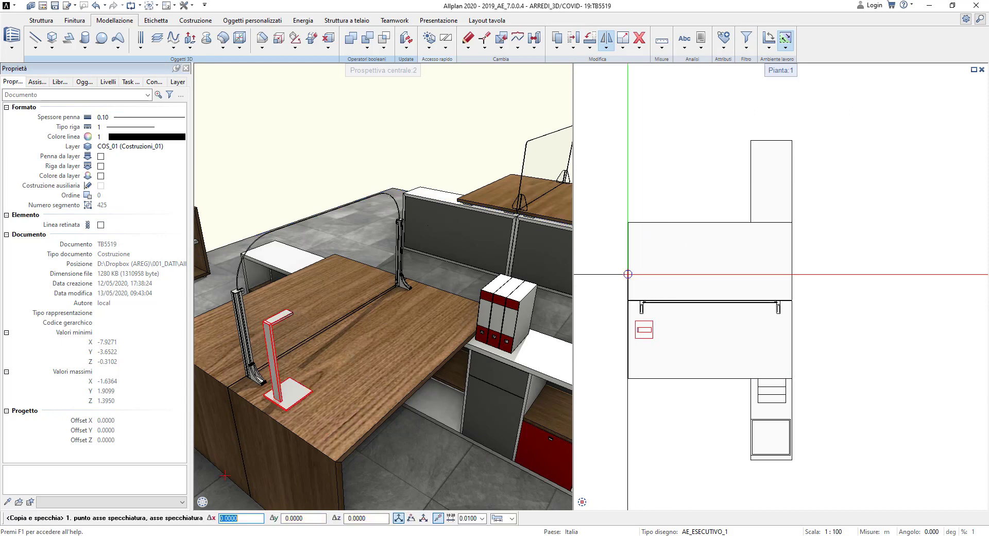
right_click(627, 221)
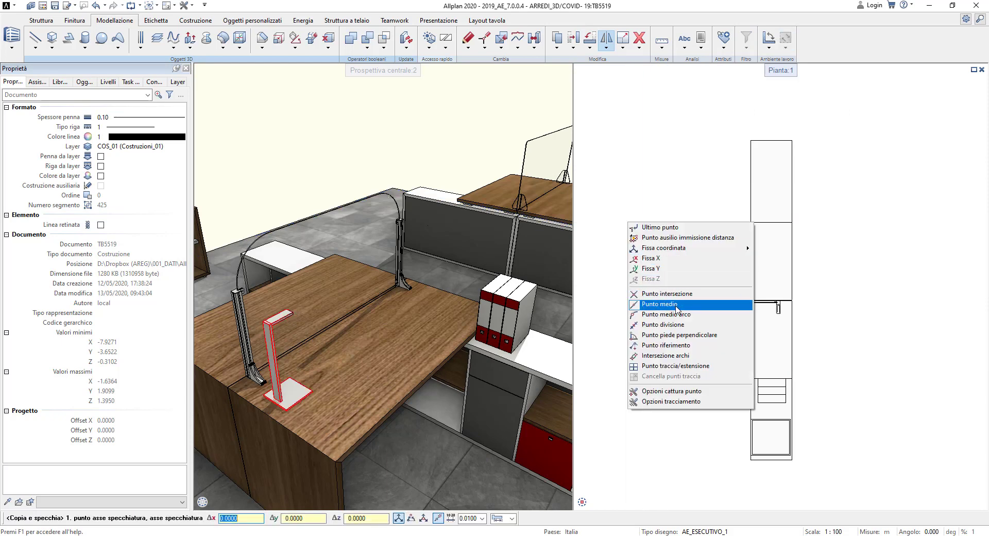
left_click(676, 303)
left_click(627, 300)
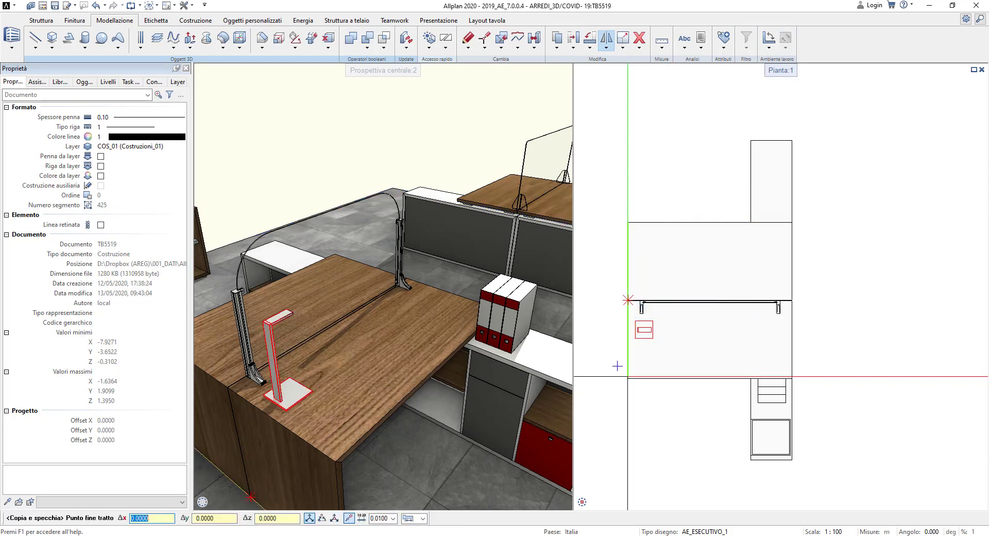
left_click(832, 327)
Step: Mirror-copy both desk lamps onto the opposite workstation about the midpoint between the two desk groups
scroll(730, 340, "down", 2)
left_click_drag(655, 351, 690, 286)
right_click(772, 213)
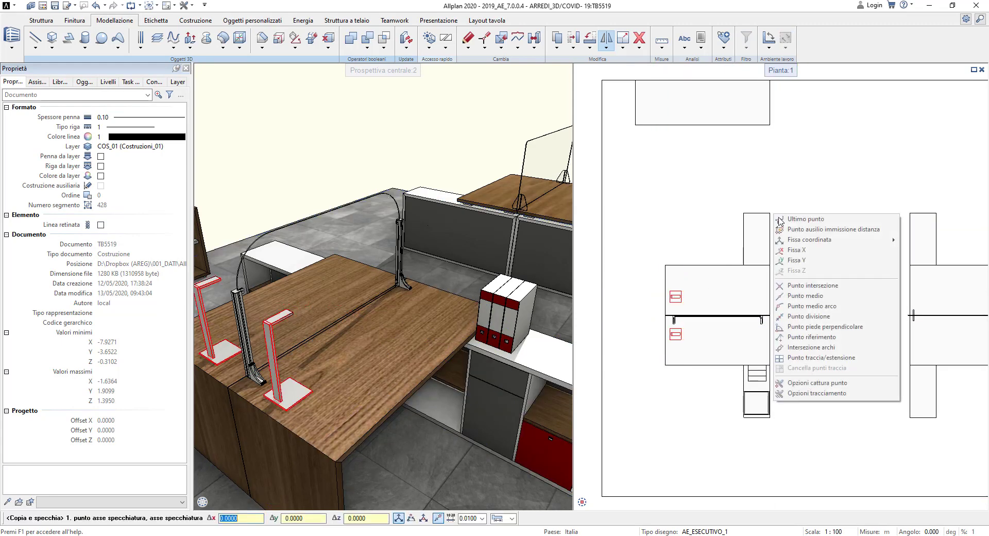
left_click(813, 296)
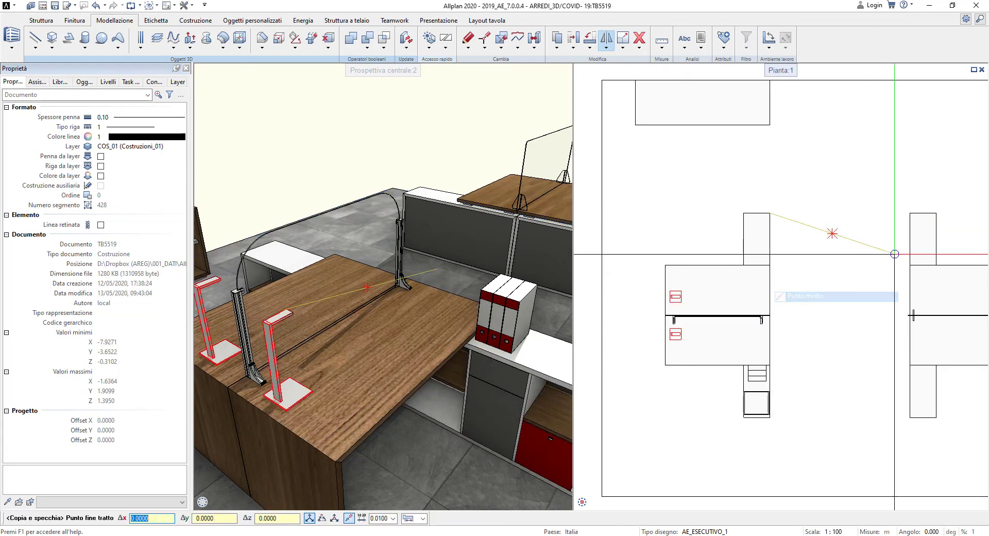
left_click(897, 208)
scroll(838, 287, "down", 2)
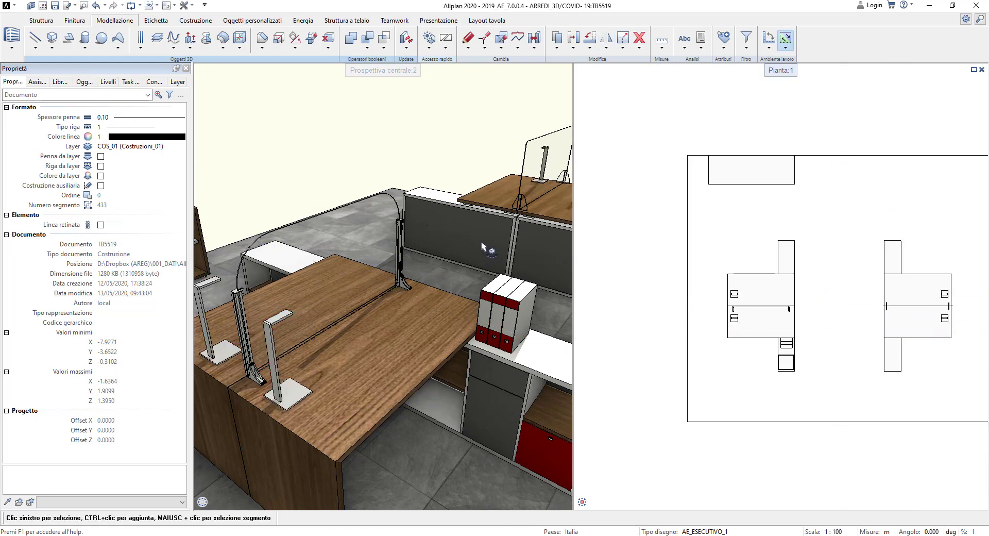
middle_click_drag(481, 246, 441, 276)
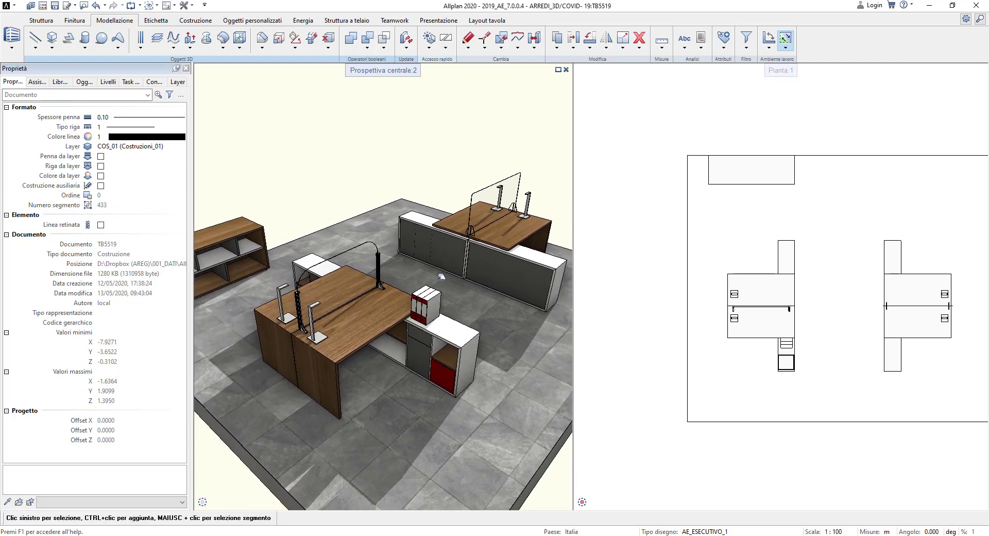
Step: Start placing the T1 free-standing separator from the 50_Separatori Covid-19 library folder with a 90° rotation angle
middle_click(650, 279)
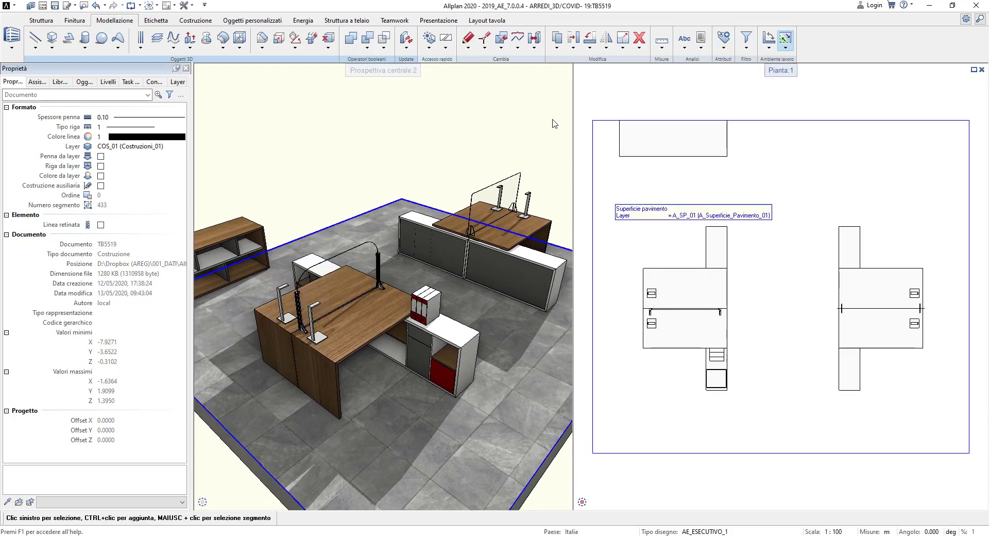
left_click(60, 82)
left_click(98, 99)
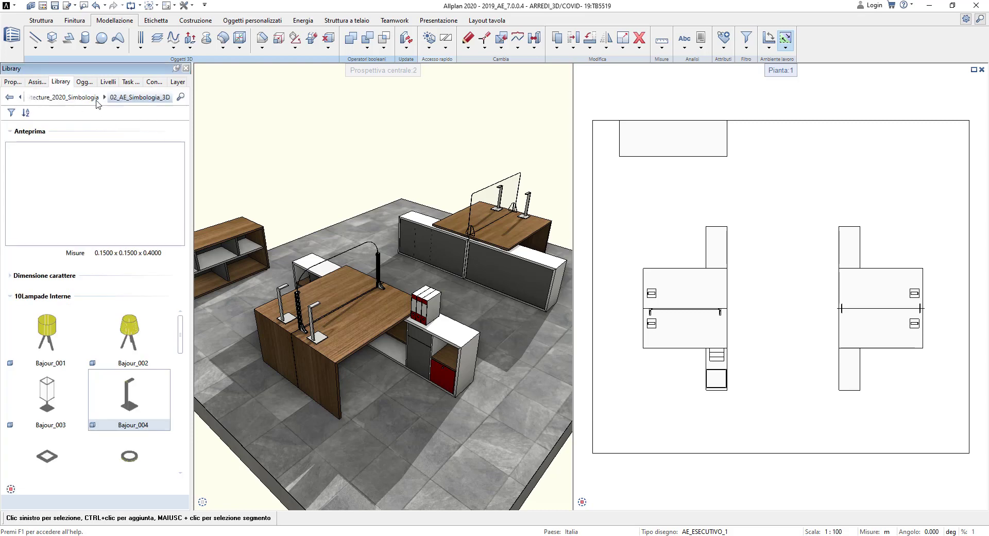
left_click(75, 331)
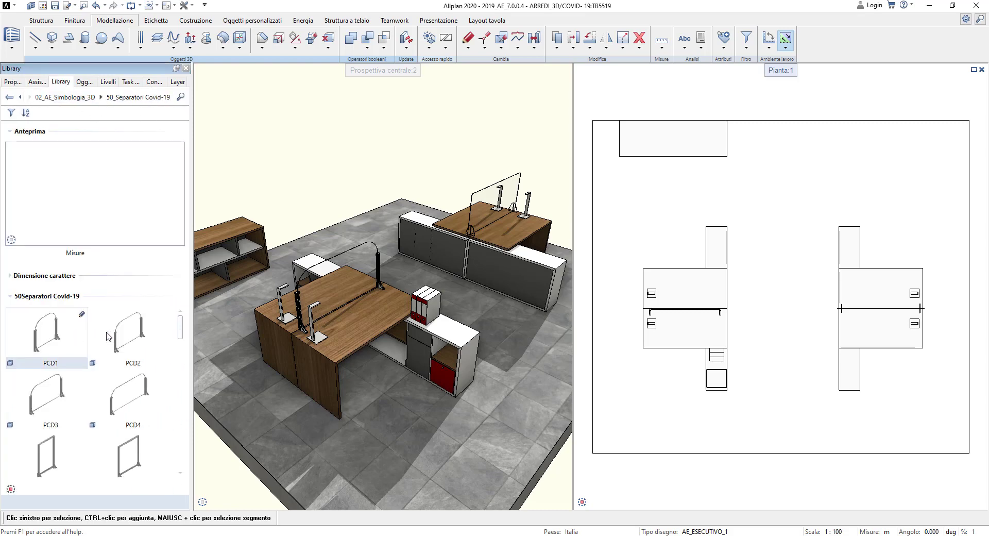
left_click_drag(181, 329, 181, 355)
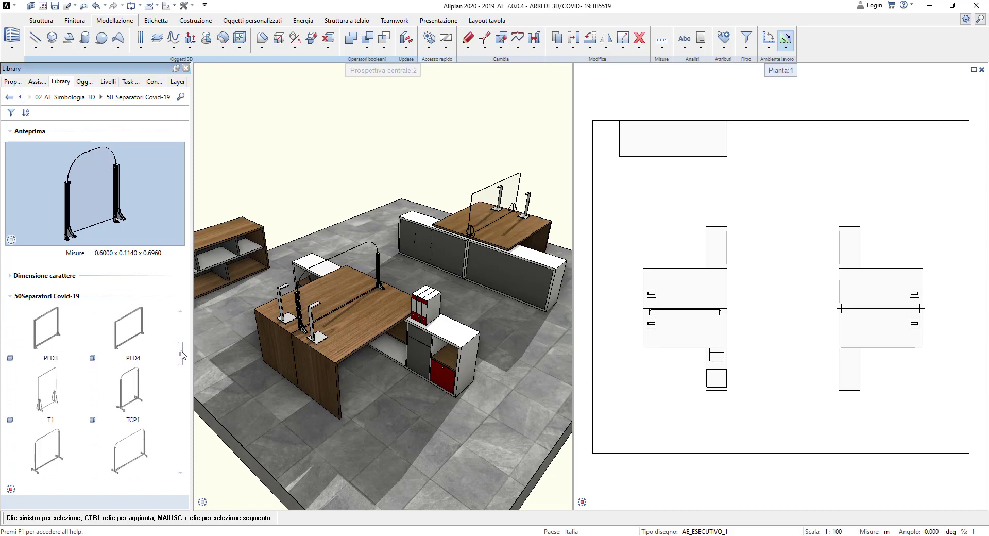
double_click(51, 397)
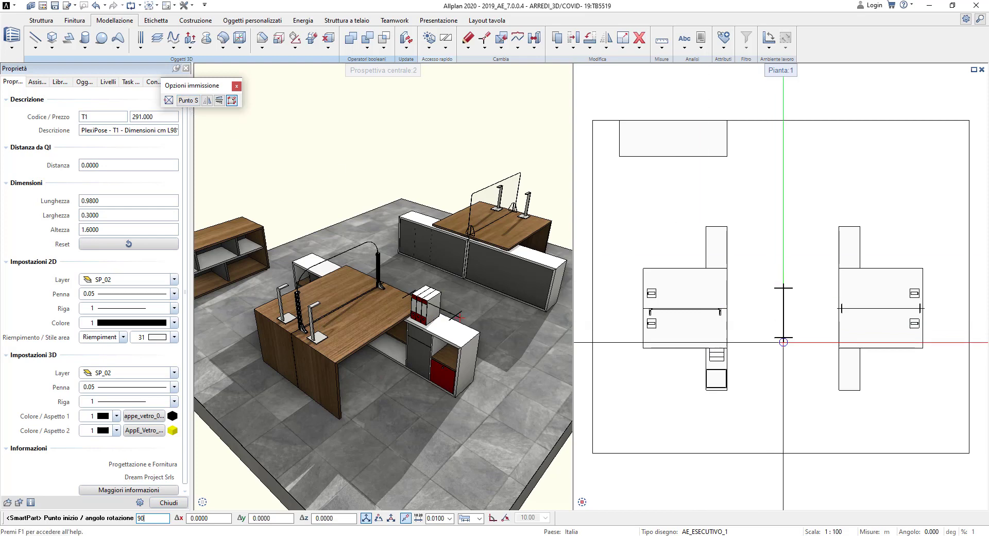
Step: Place the T1 separator on the floor at the midpoint between the front corners of the two facing cabinet rows
scroll(783, 342, "up", 3)
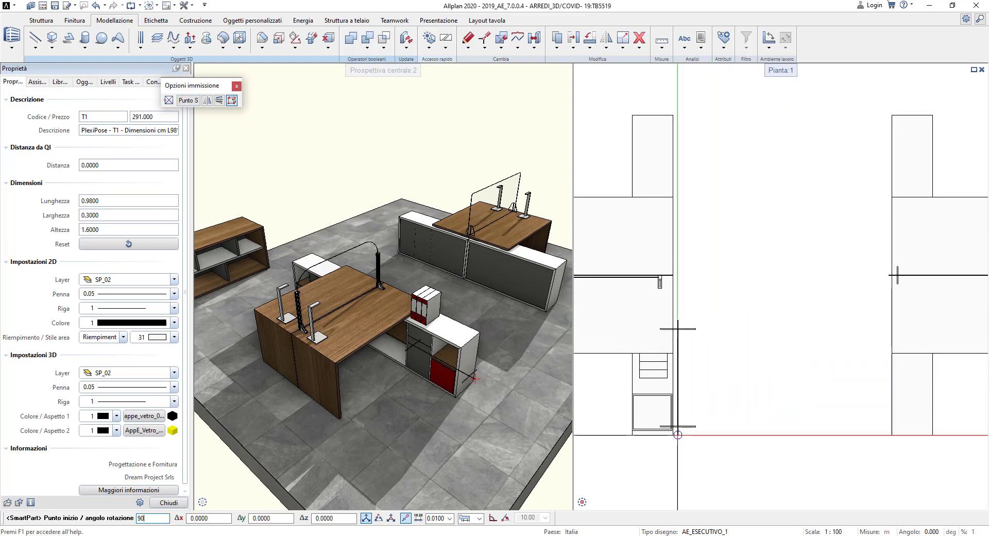
right_click(673, 435)
left_click(732, 330)
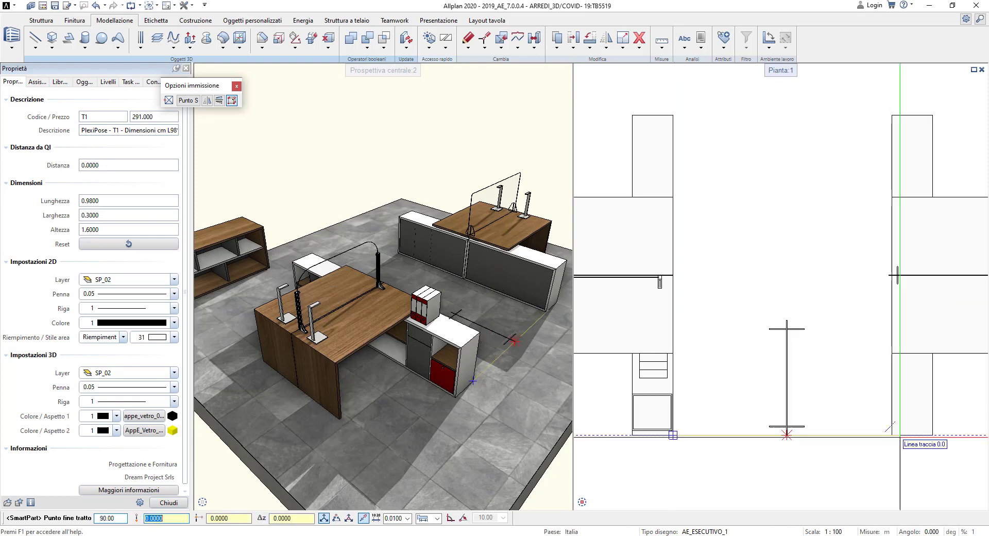
left_click(892, 435)
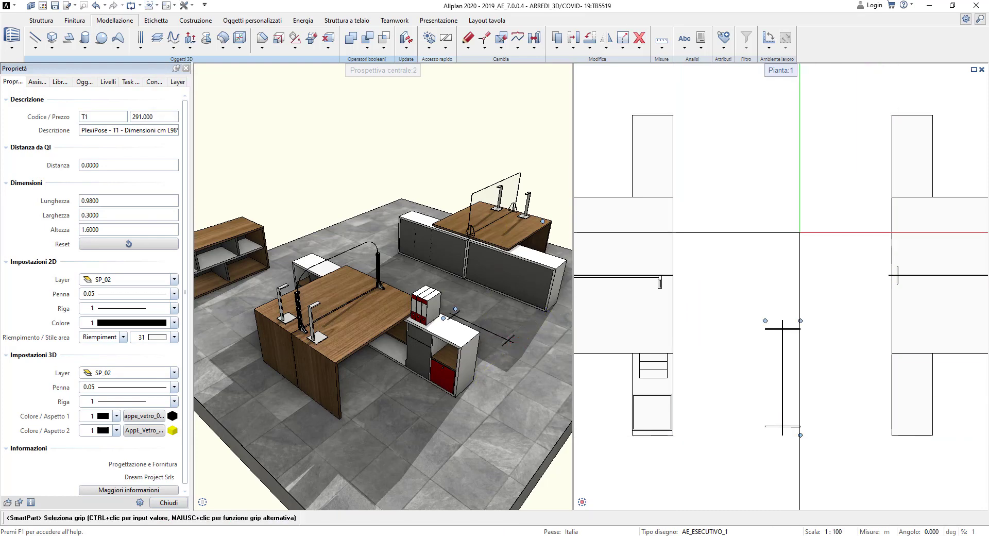
left_click(168, 507)
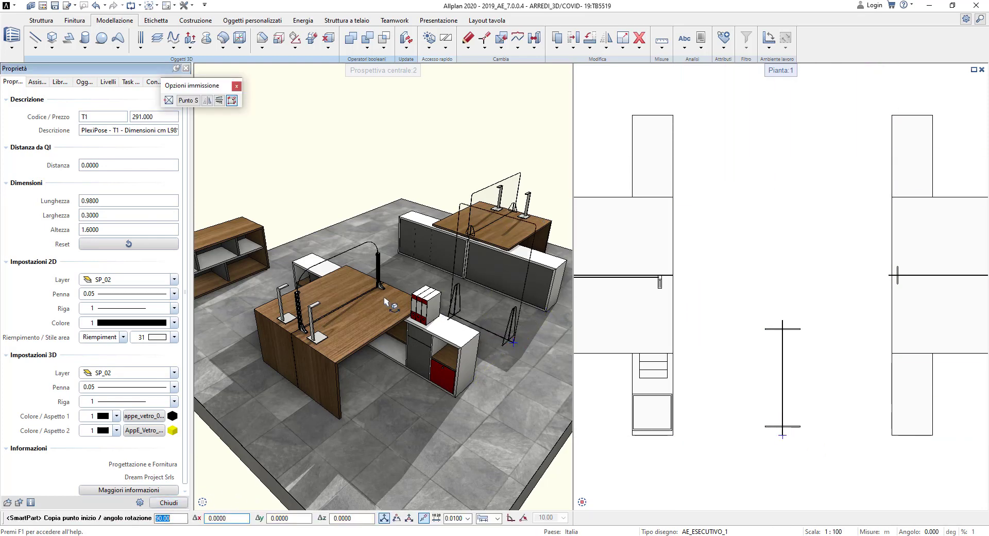
scroll(391, 304, "down", 3)
middle_click_drag(430, 318, 472, 358)
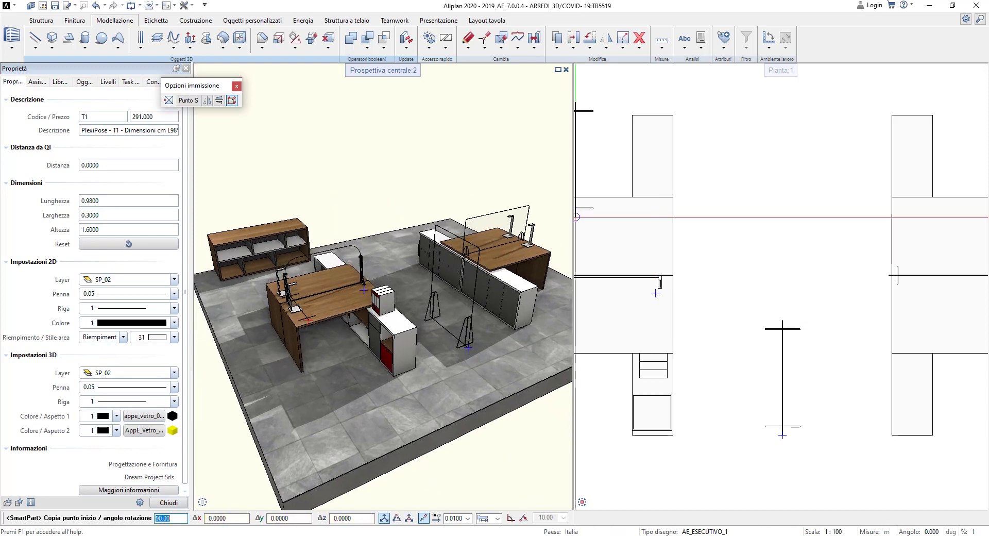
key("Escape")
Step: Copy the T1 separator once in line behind the first, offset by a Δy of 0.2 from its rear end
left_click(559, 41)
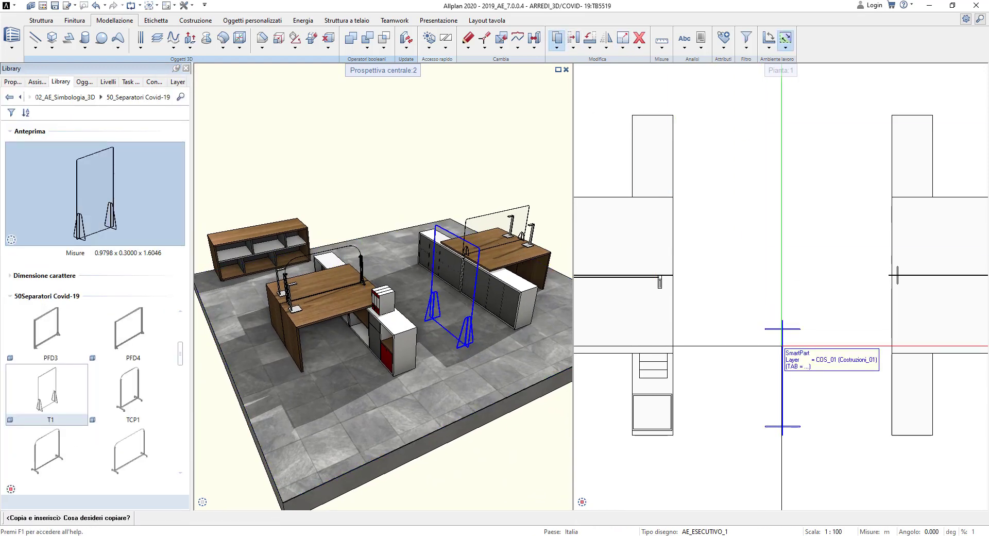
left_click(782, 328)
scroll(785, 443, "up", 5)
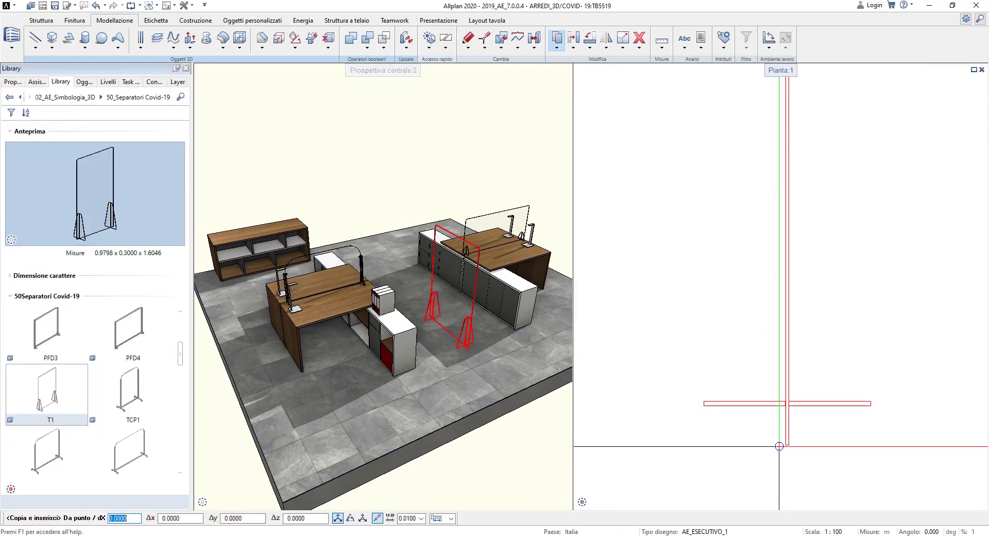
left_click(786, 447)
scroll(790, 356, "down", 5)
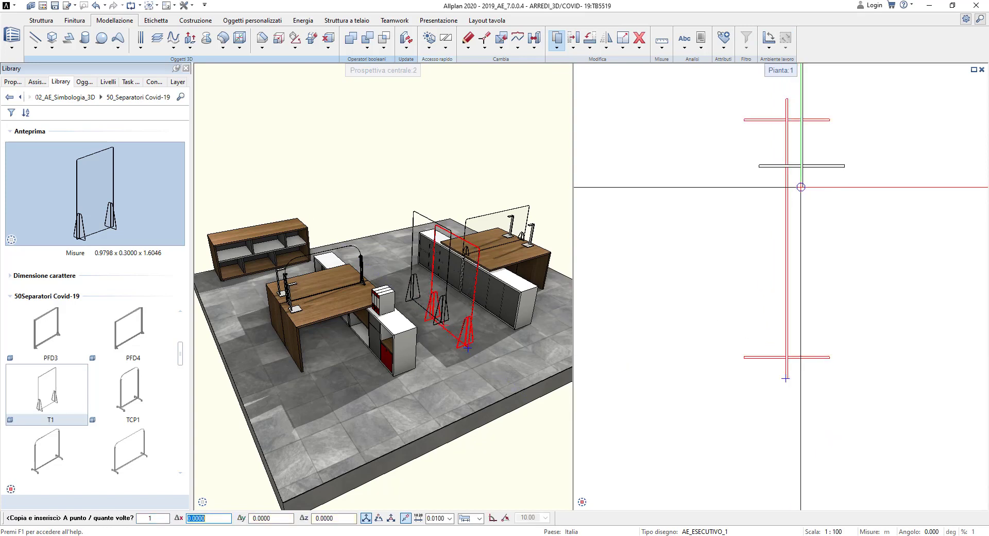
scroll(796, 347, "up", 3)
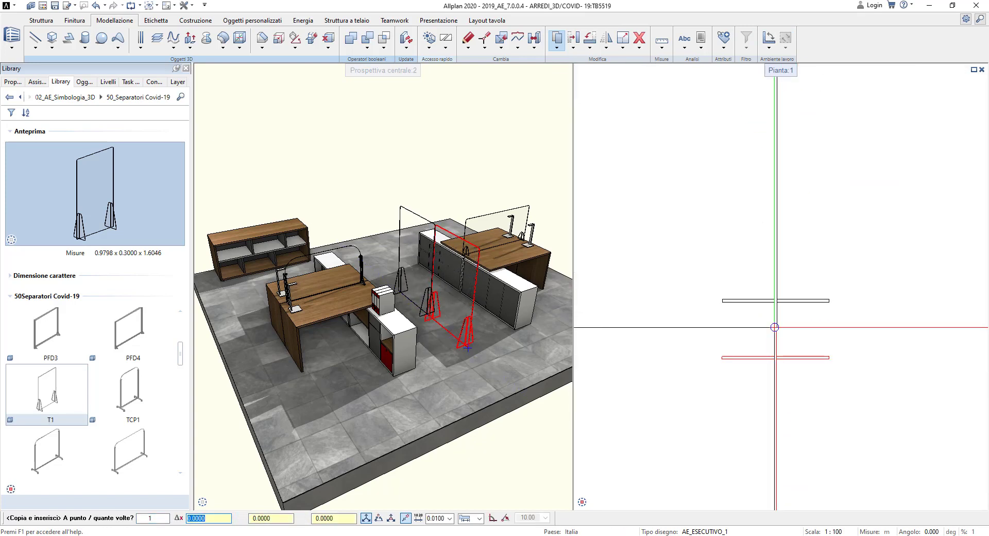
type("2")
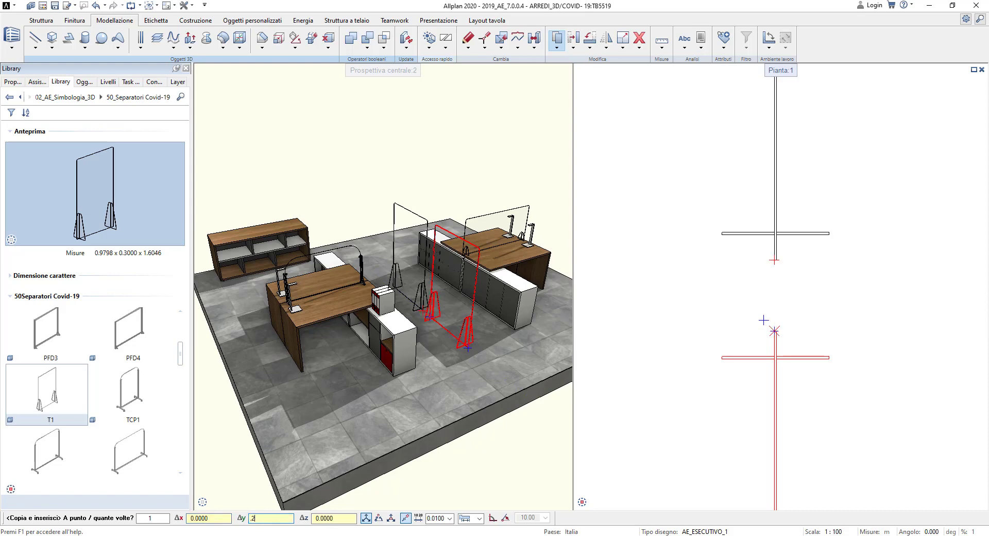
key("Return")
key("Escape")
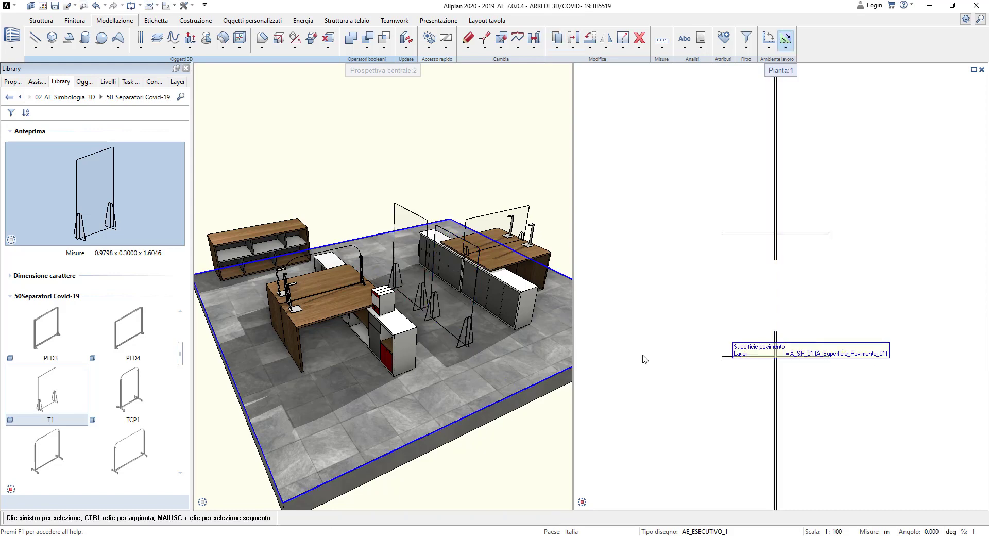
middle_click_drag(465, 273, 420, 238)
scroll(420, 238, "down", 5)
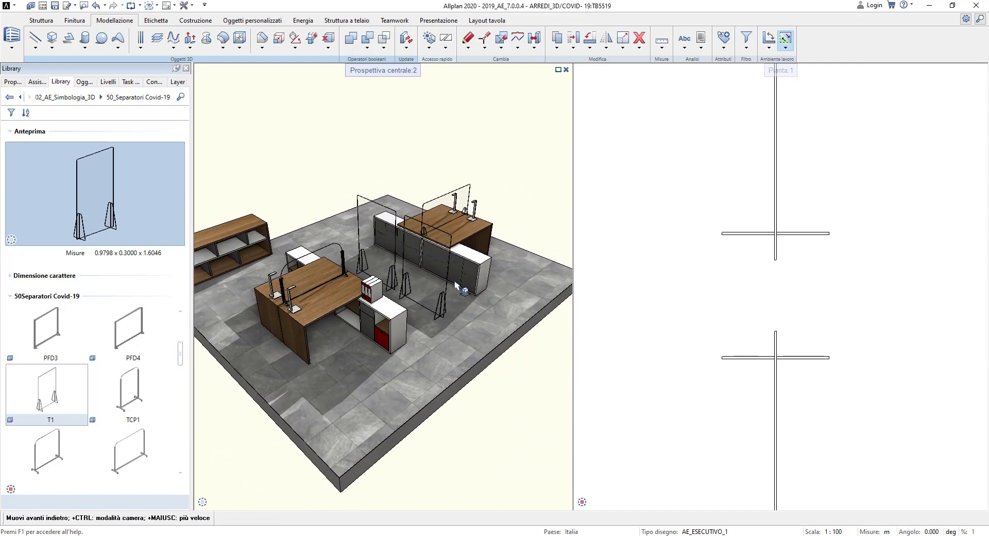
middle_click_drag(482, 327, 510, 342)
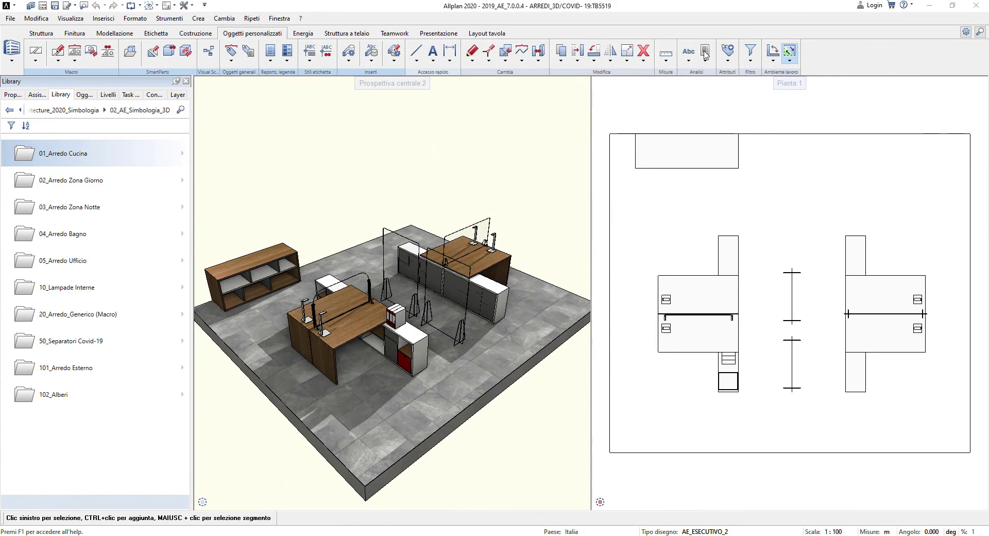
Step: Generate the AE_Pannelli COVID19_(Distinta per Piano).rdlc report from the standard AE - Quantities folder for all elements in the model
left_click(705, 53)
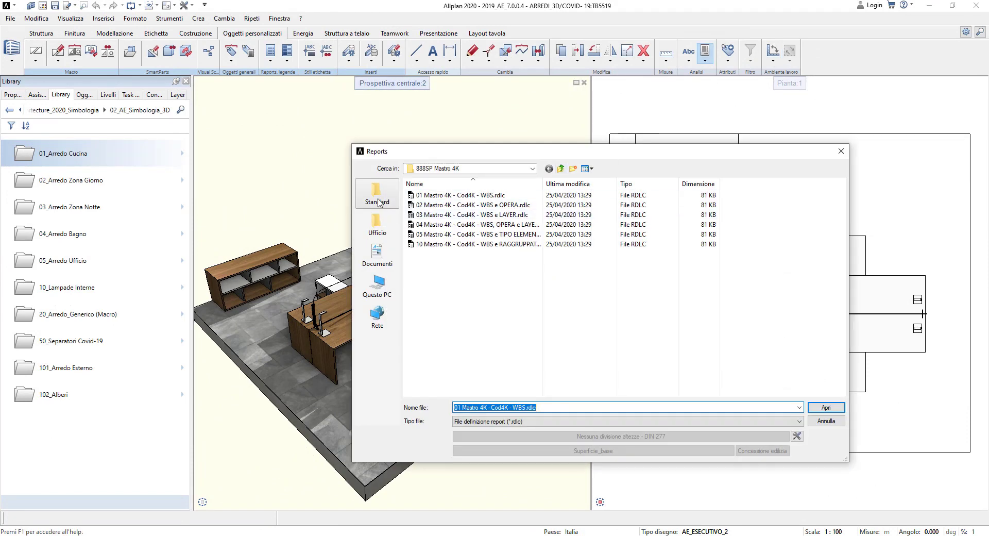
left_click(377, 200)
left_click(489, 205)
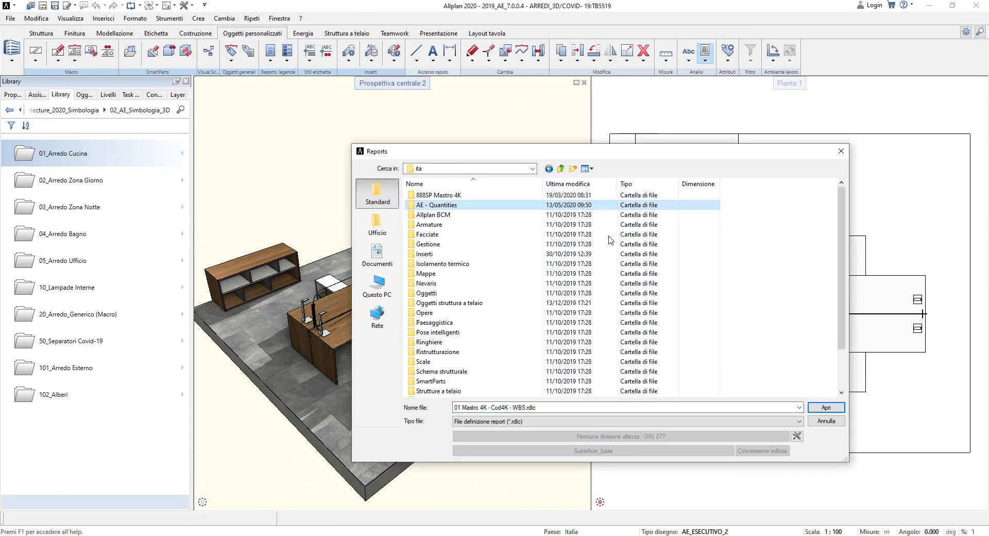
double_click(463, 205)
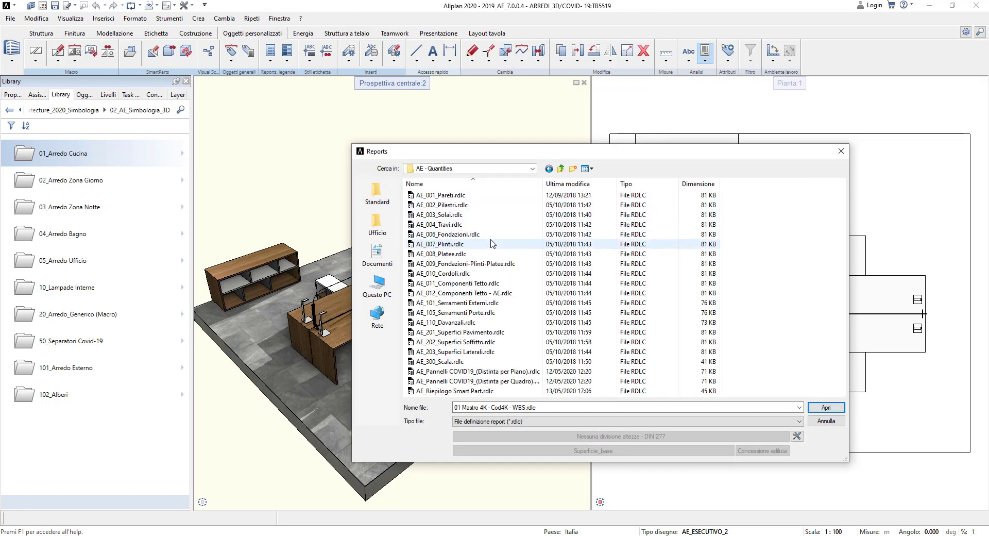
left_click(464, 372)
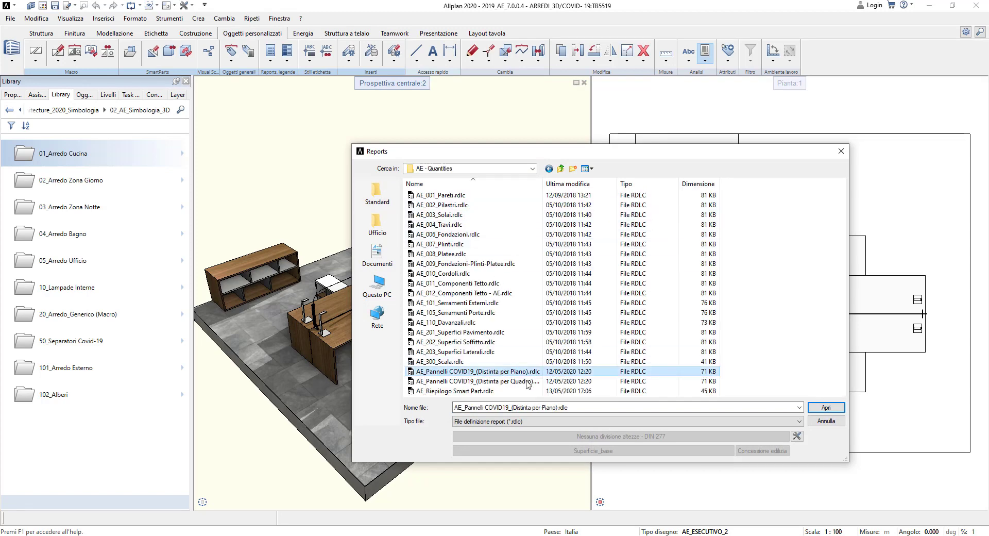
left_click(832, 407)
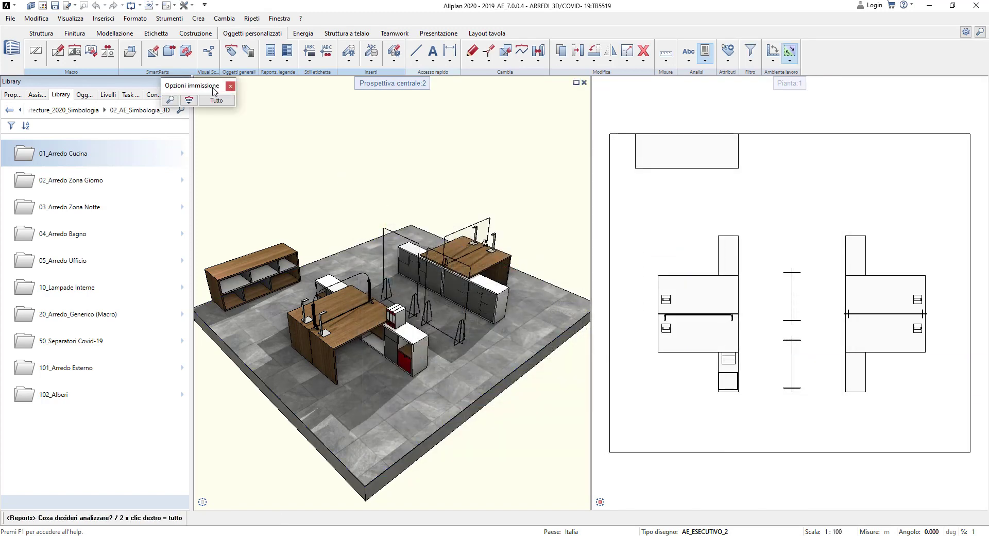
left_click_drag(331, 129, 348, 134)
left_click(369, 150)
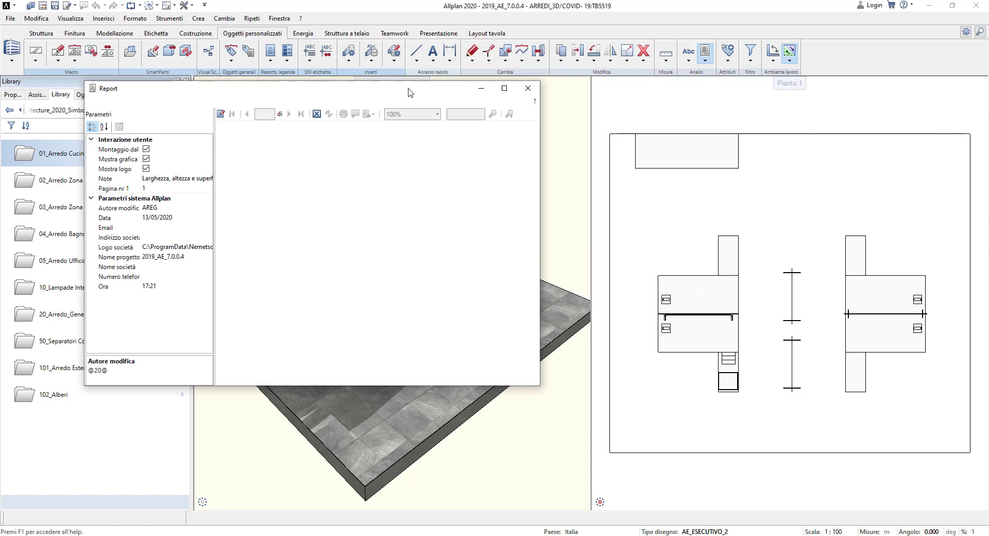
Step: Examine the protective panels report full-screen at 150% zoom, including quantities and prices, and close it
left_click_drag(407, 92, 534, 86)
left_click(570, 107)
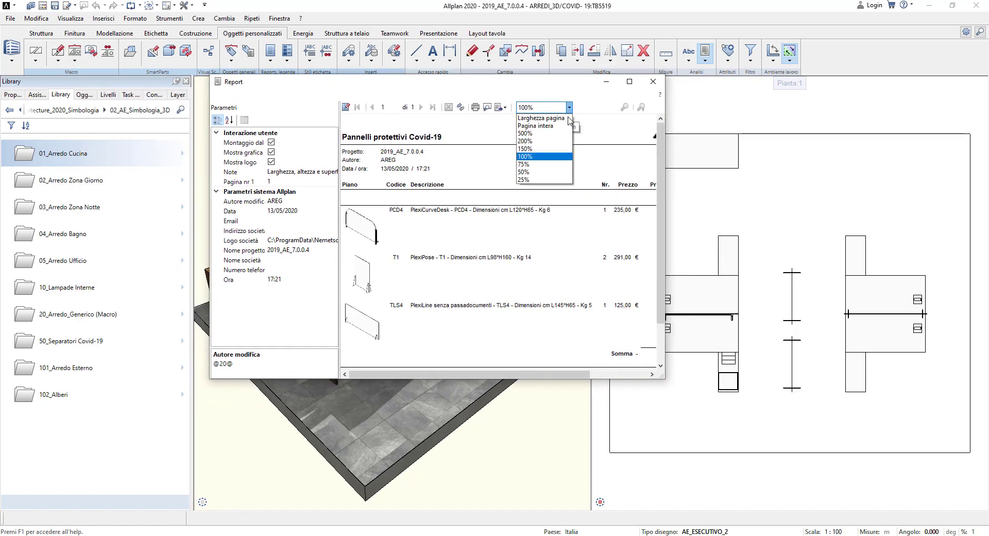
left_click(536, 149)
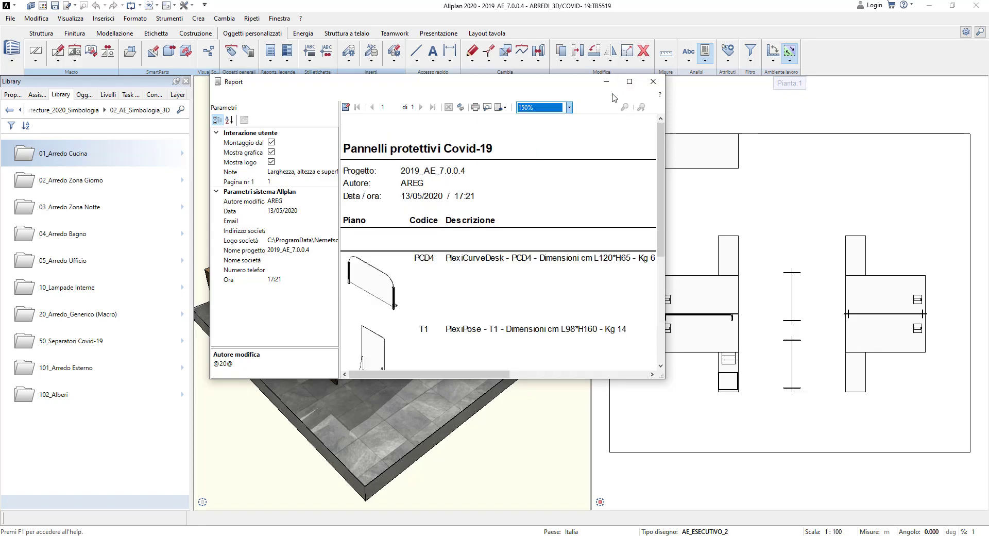
left_click(629, 83)
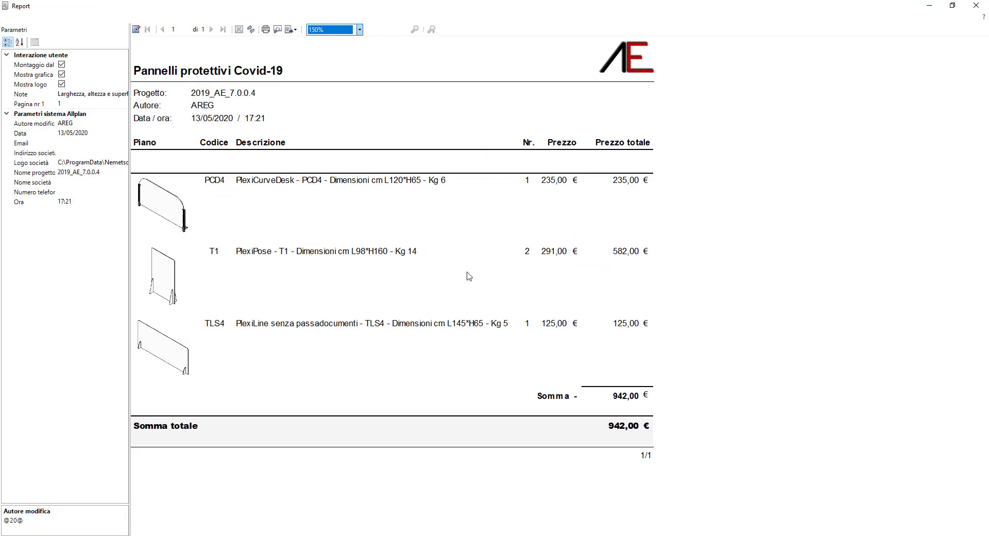
left_click(976, 7)
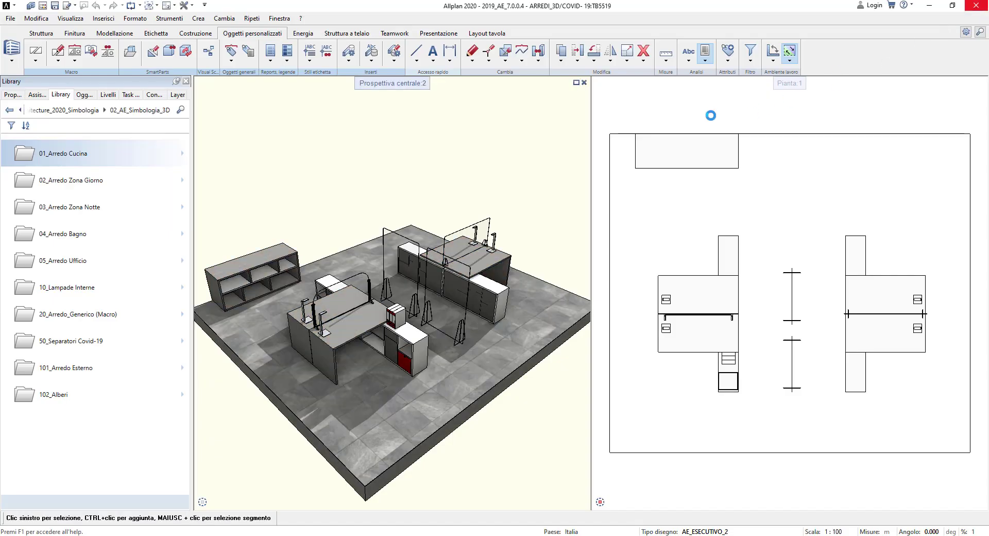
Step: Generate the AE_Riepilogo Smart Part.rdlc report from the AE - Quantities folder for all elements in the model
left_click(691, 60)
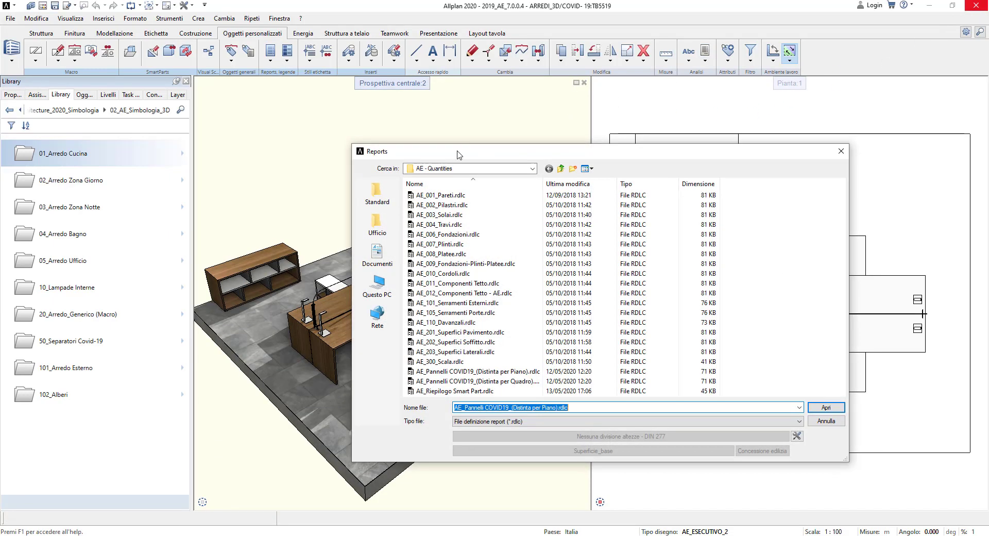
left_click(451, 390)
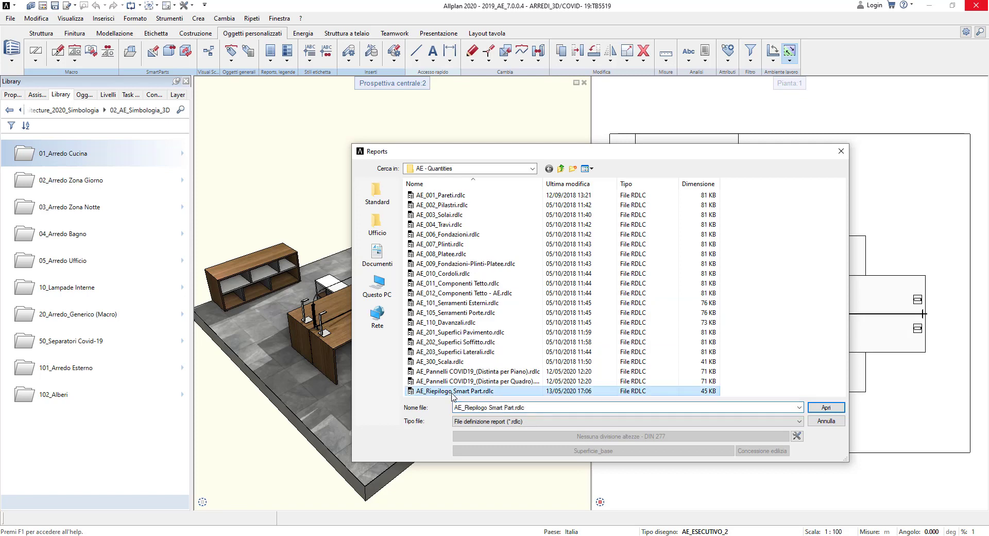
left_click(825, 407)
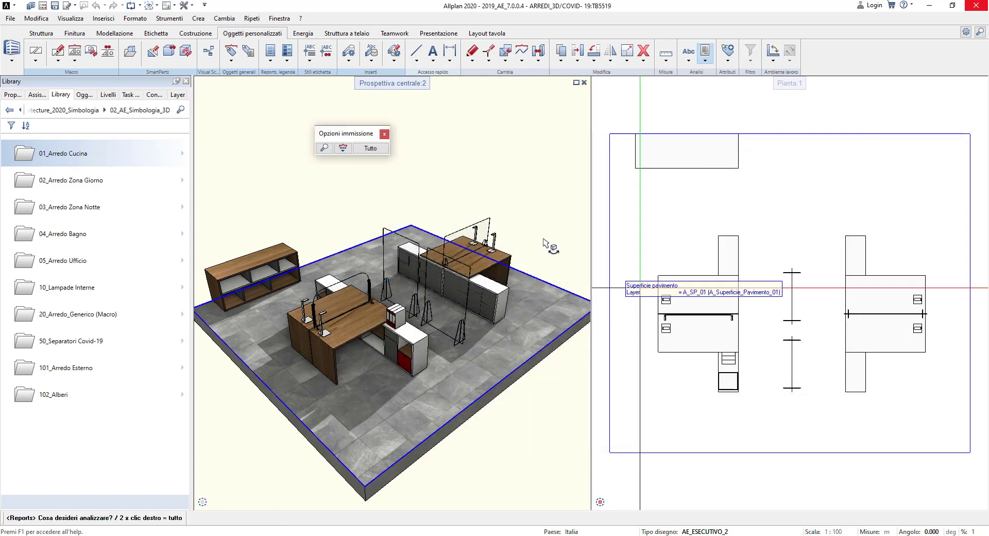
left_click(371, 148)
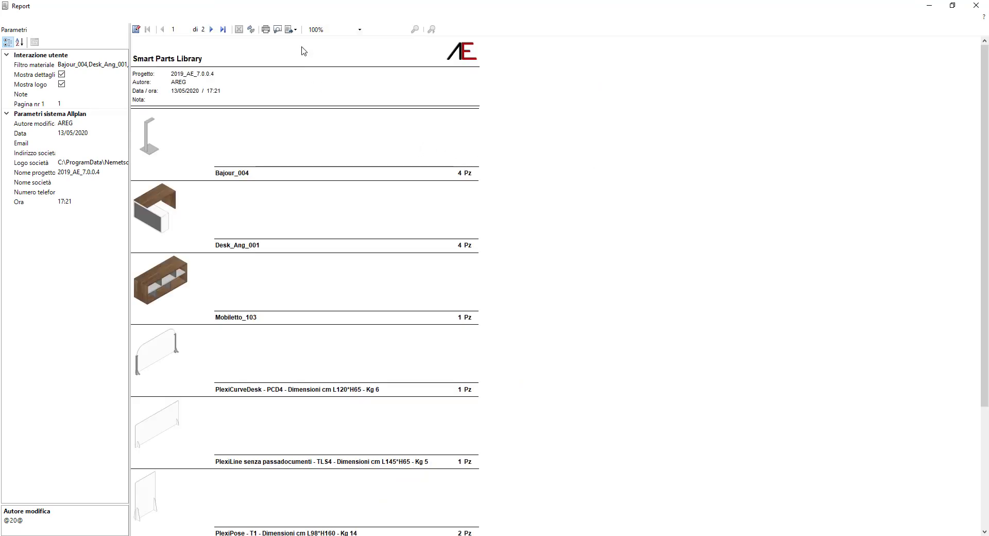
Step: Review both pages of the Smart Parts report in print layout and close the report
left_click(277, 30)
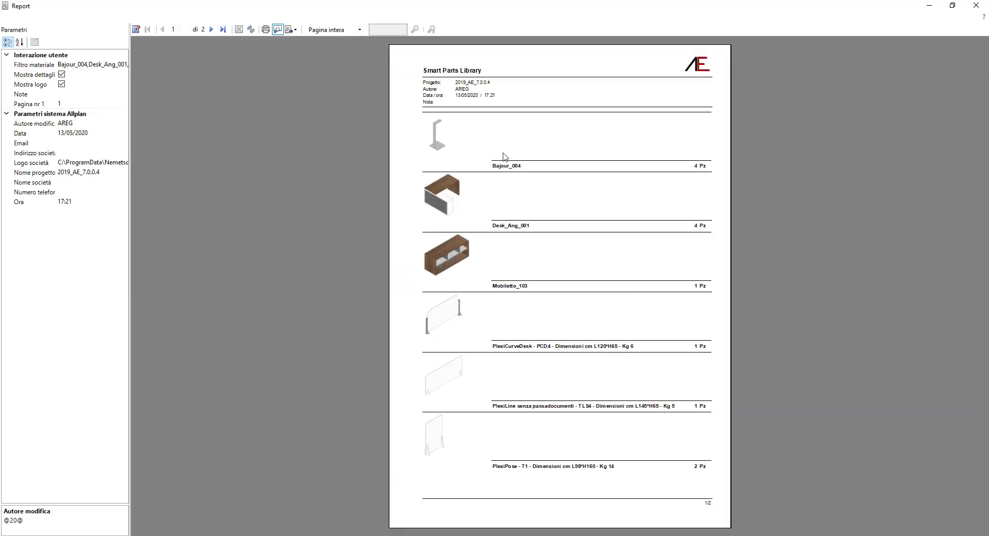
scroll(498, 137, "down", 1)
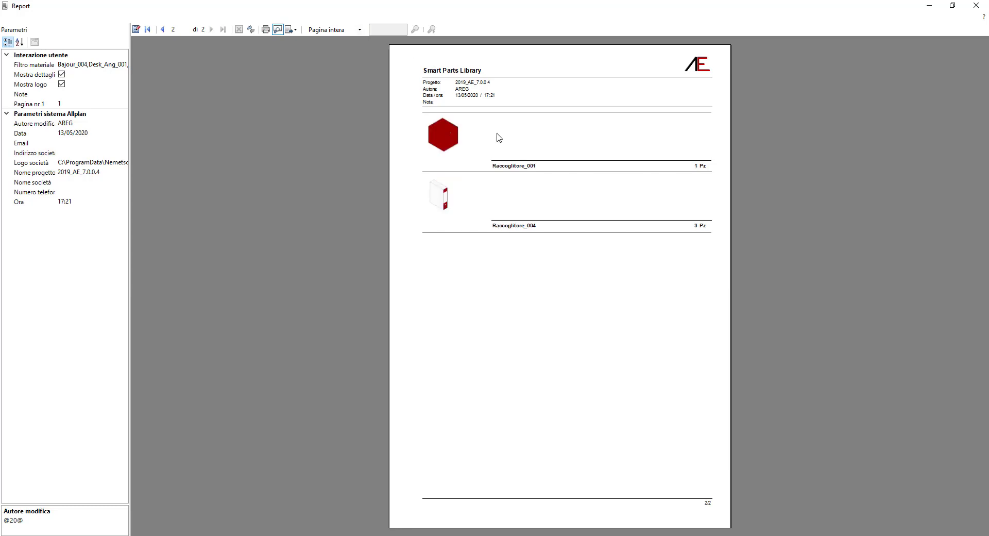
scroll(499, 137, "up", 1)
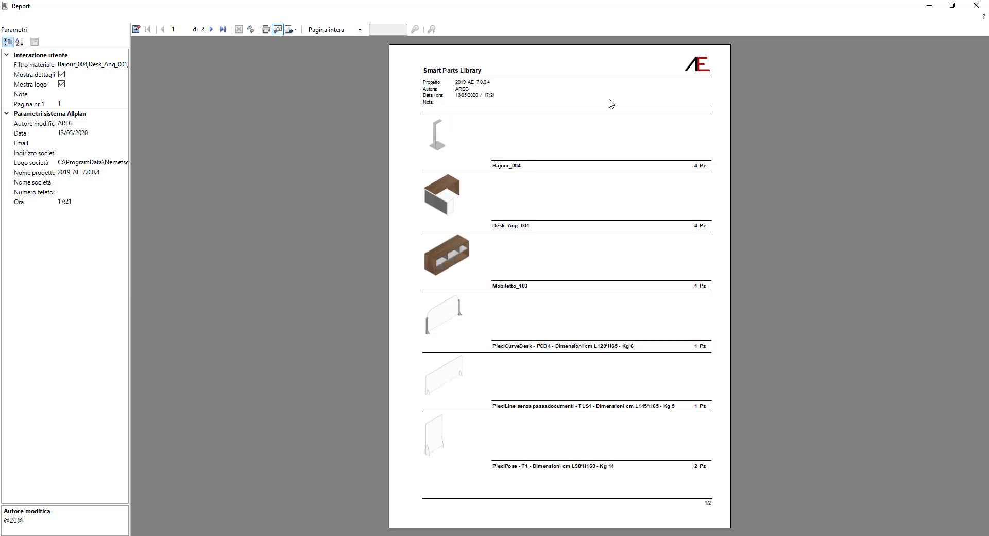
left_click(975, 6)
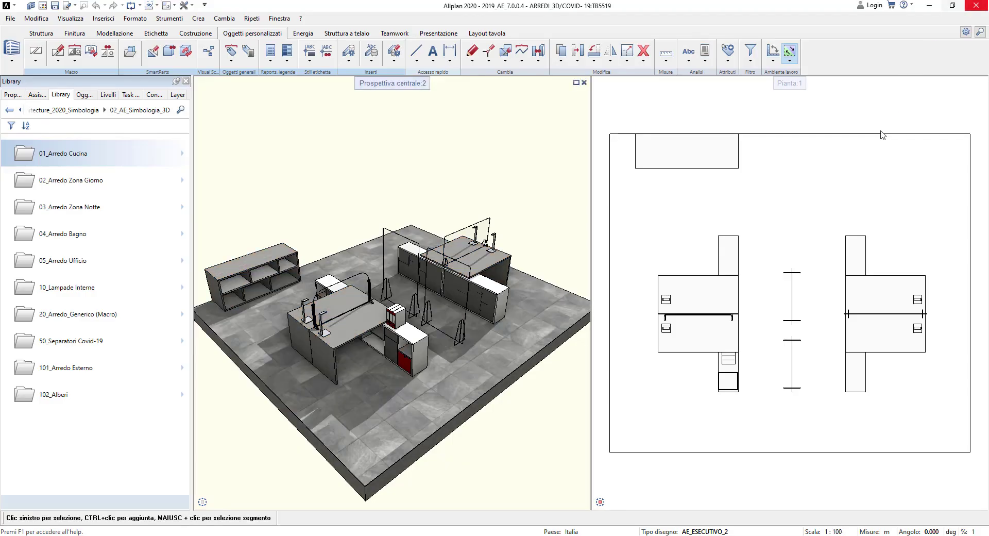
mouse_move(454, 228)
middle_mouse_down()
mouse_move(454, 204)
mouse_move(462, 235)
middle_mouse_up()
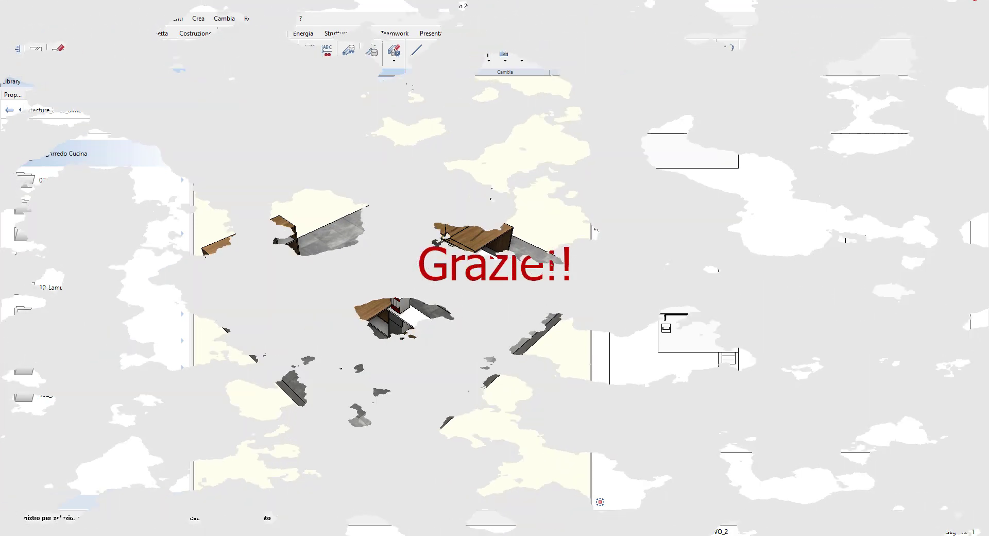